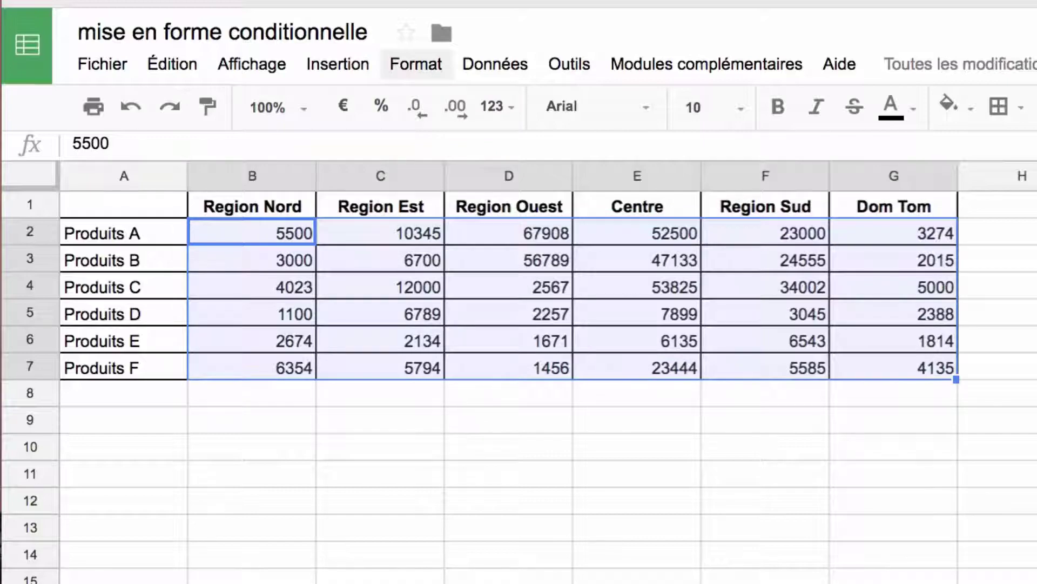
# - Add a conditional formatting rule to B2:G7 that fills cells with values less than 5000 in bright green
pyautogui.click(416, 64)
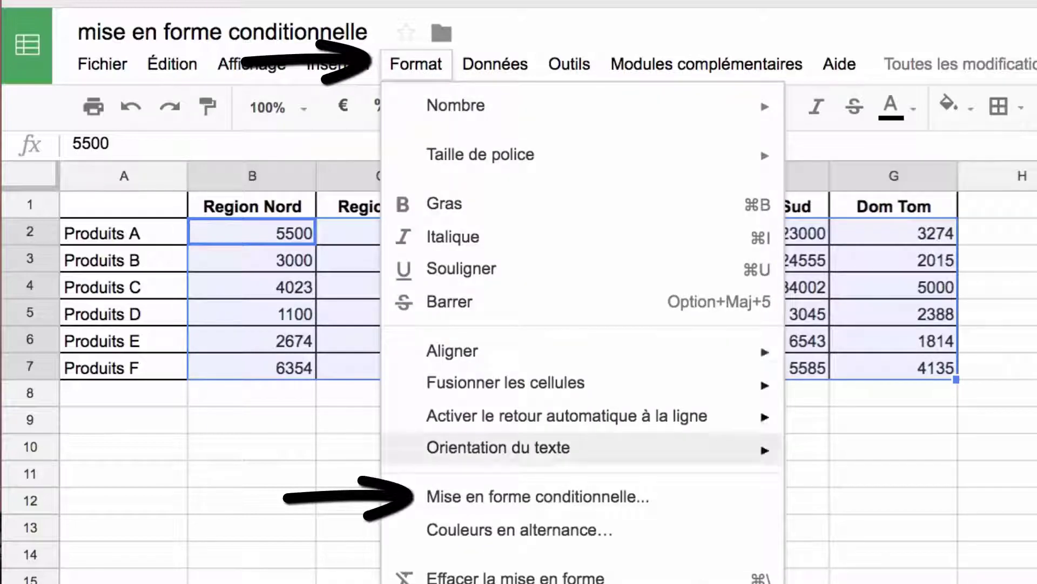
pyautogui.click(537, 496)
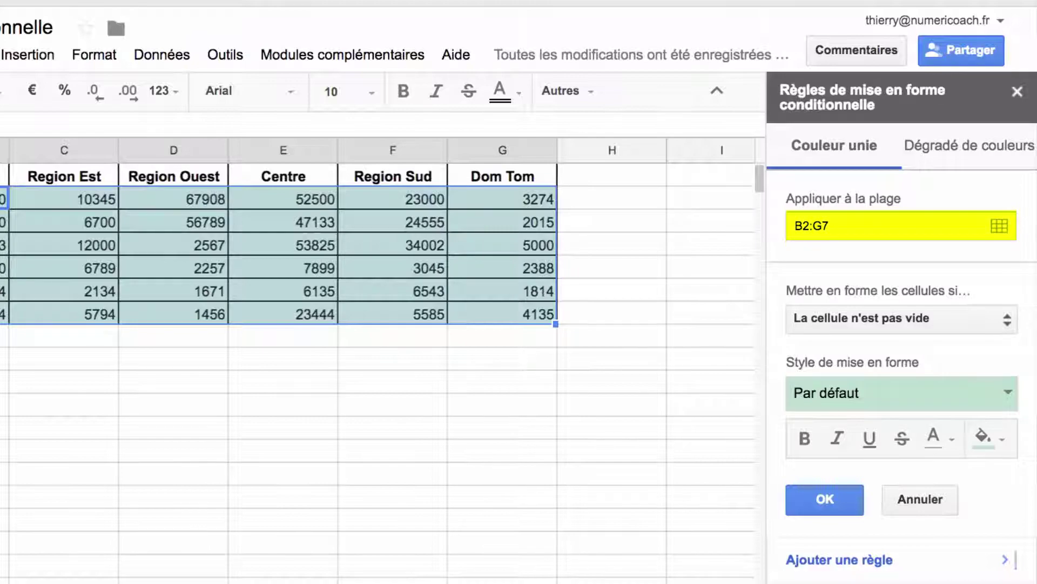
pyautogui.click(902, 319)
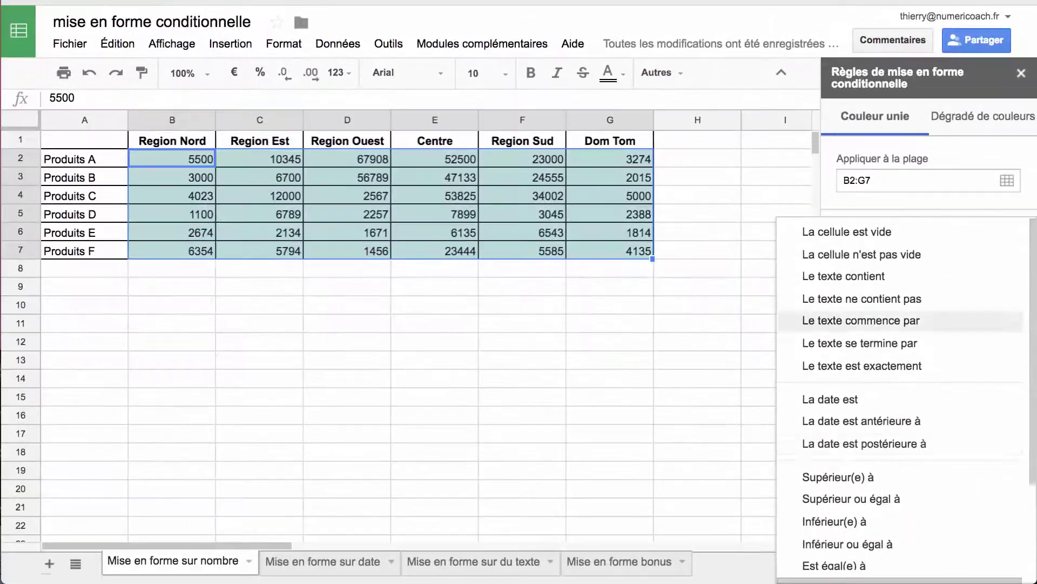
pyautogui.scroll(-1, 876, 468)
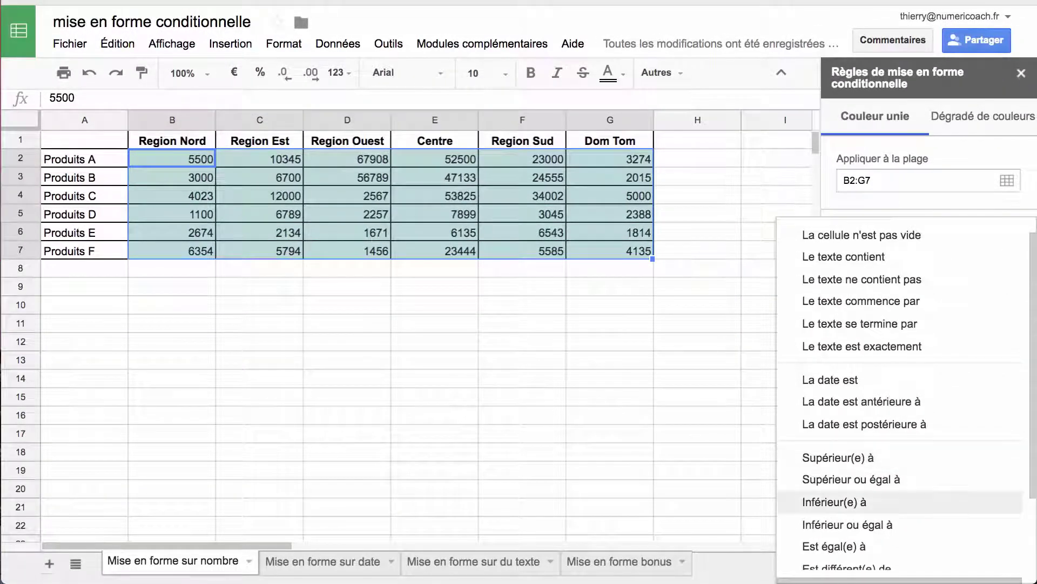
pyautogui.click(875, 502)
pyautogui.click(886, 284)
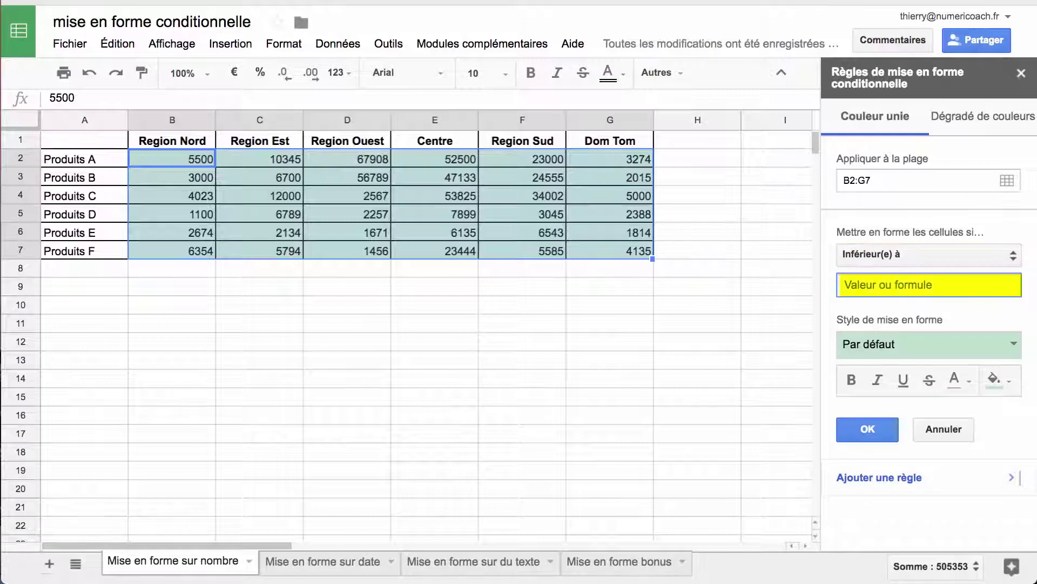
pyautogui.write('5000')
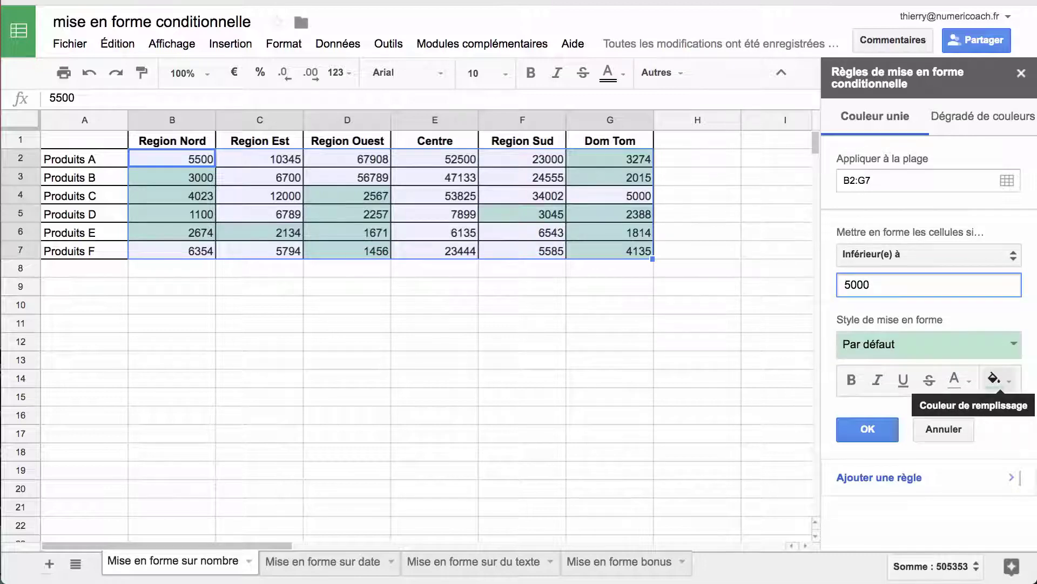
pyautogui.click(996, 378)
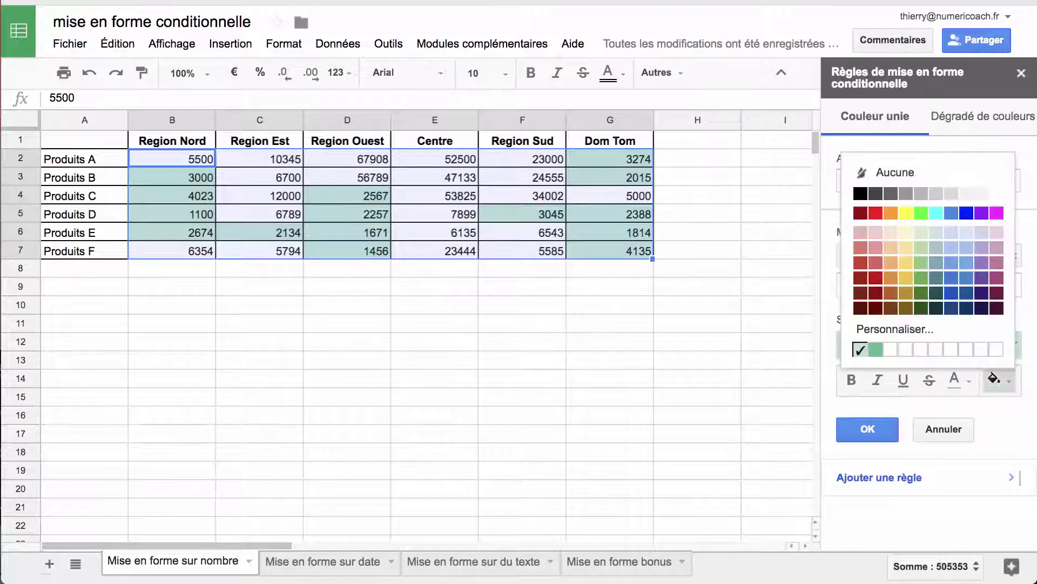
pyautogui.click(921, 213)
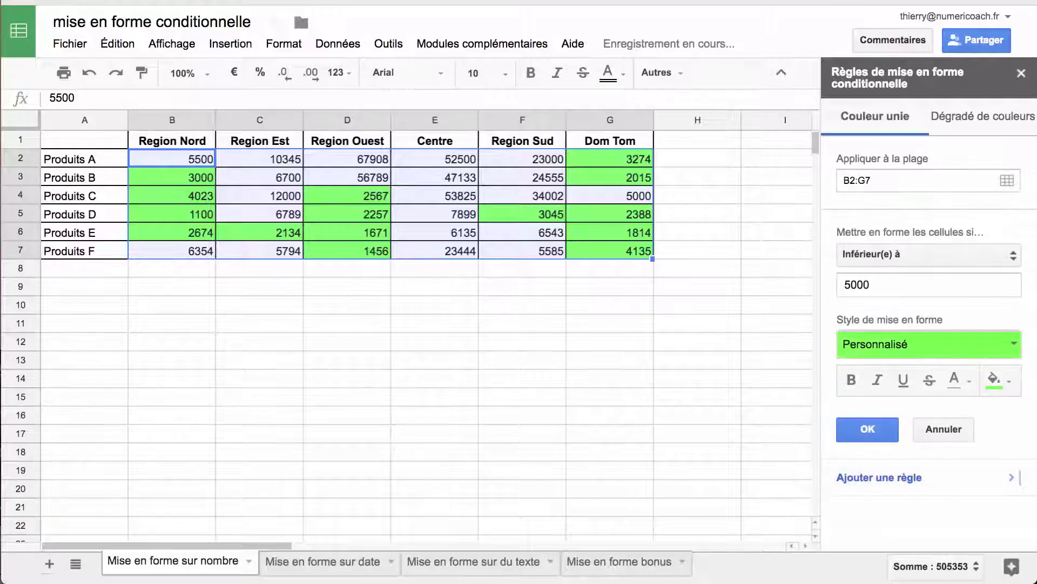
# - Define a second rule for B2:G7 that fills cells with values greater than 20000 in red, and save it
pyautogui.click(928, 254)
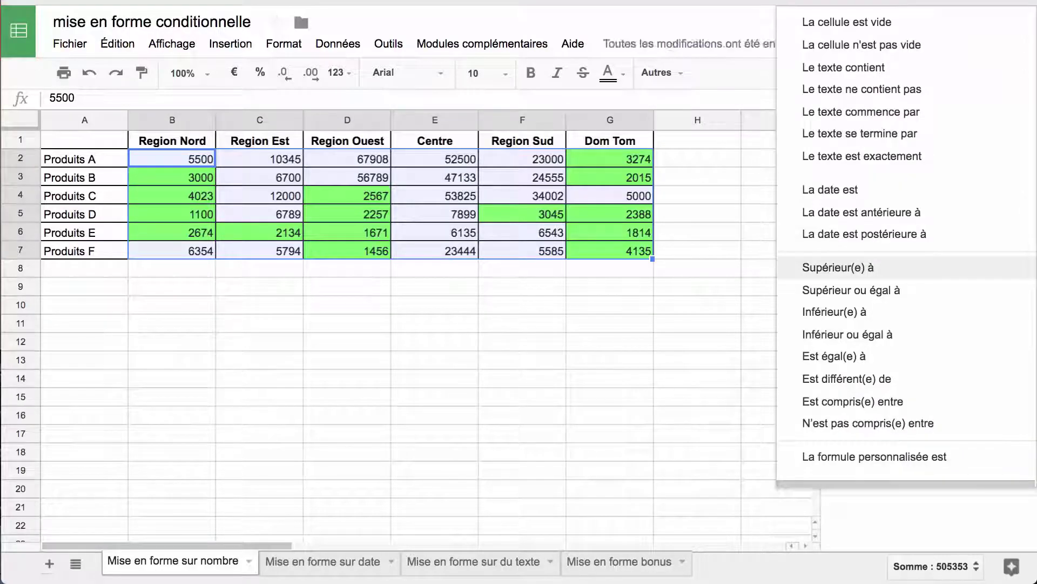
pyautogui.click(887, 267)
pyautogui.press('Tab')
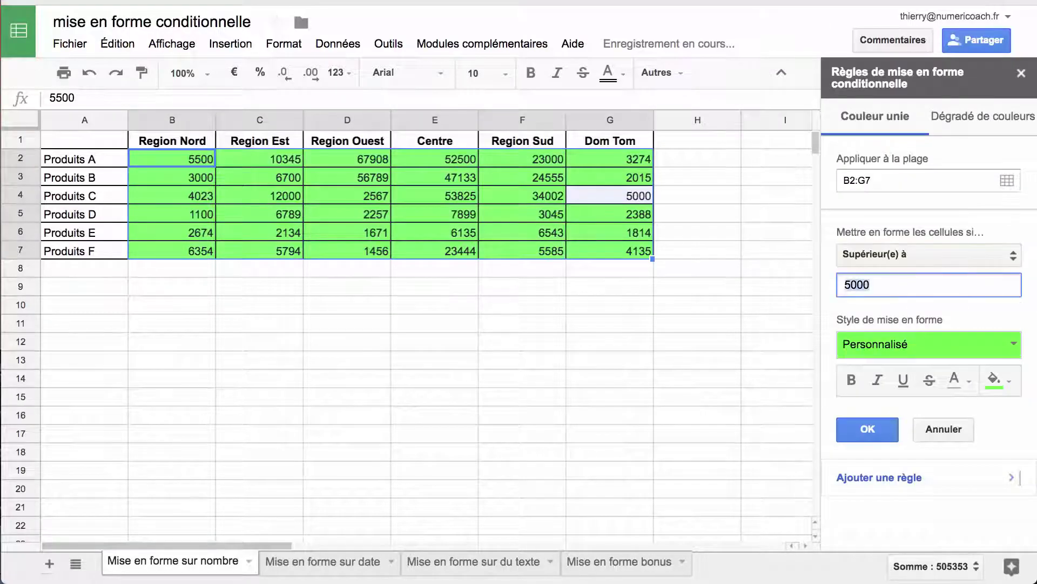
pyautogui.write('2000')
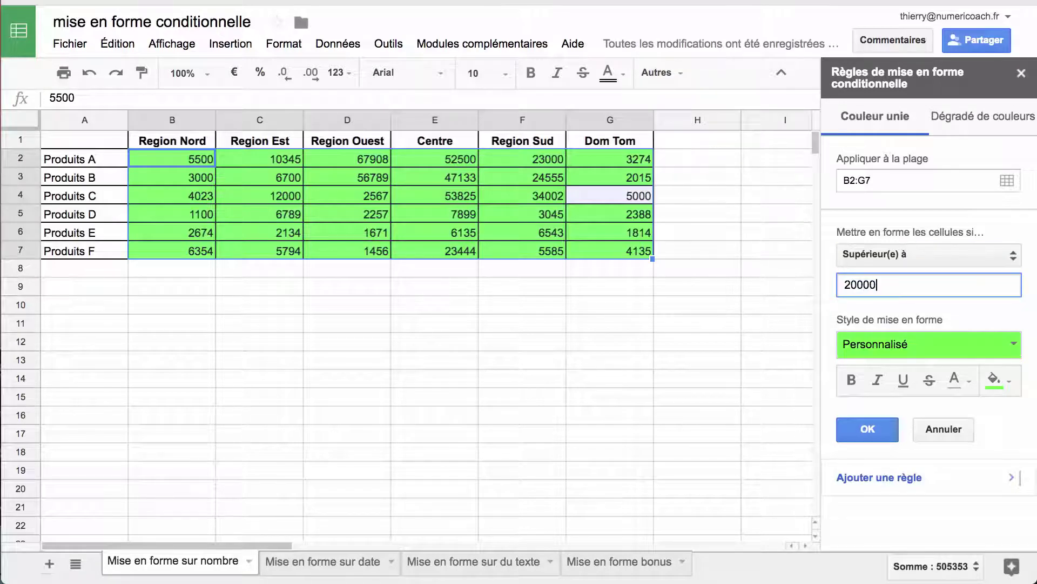
pyautogui.click(994, 379)
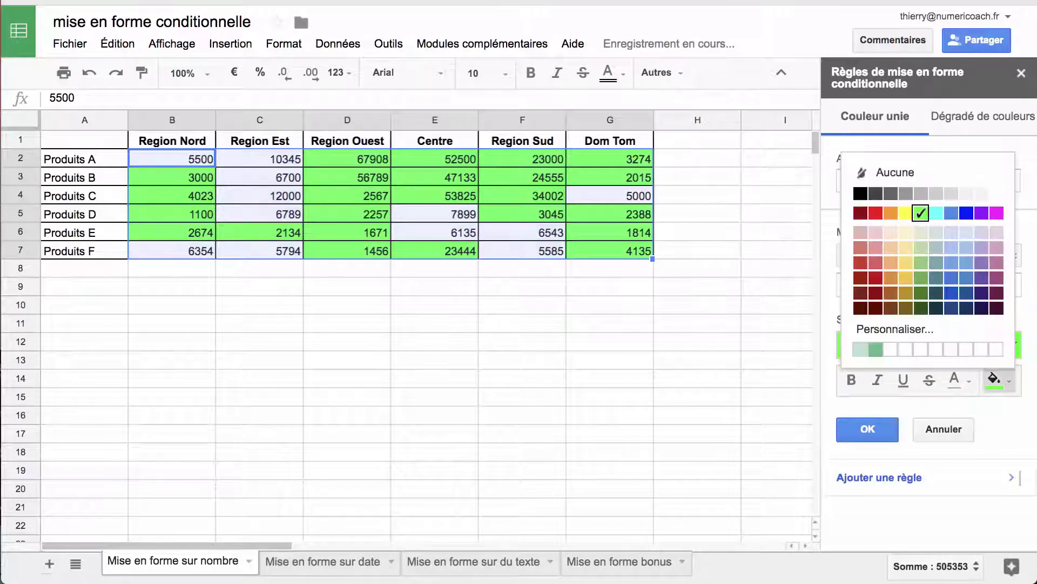
pyautogui.click(876, 213)
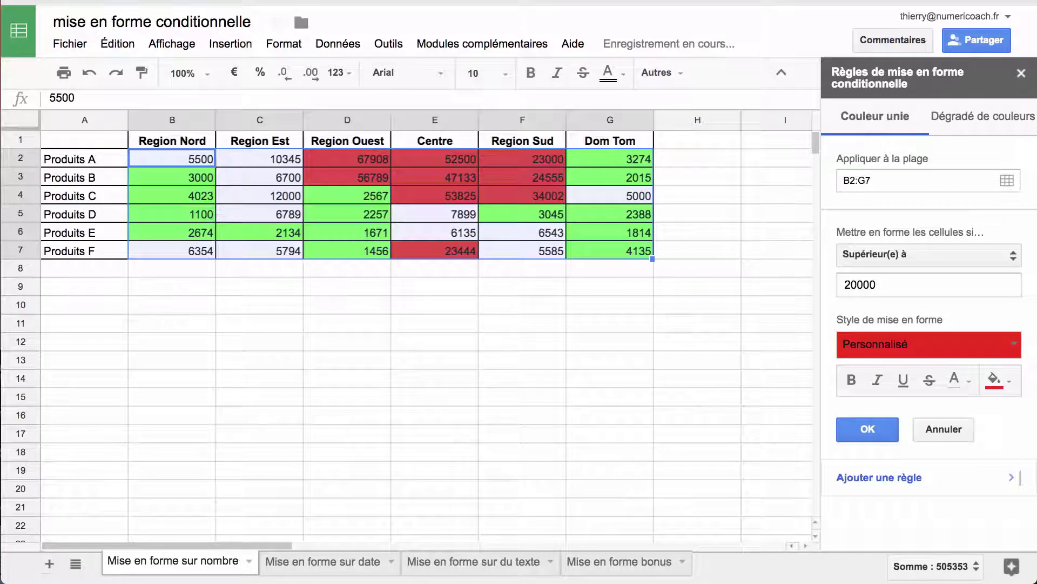
pyautogui.click(867, 428)
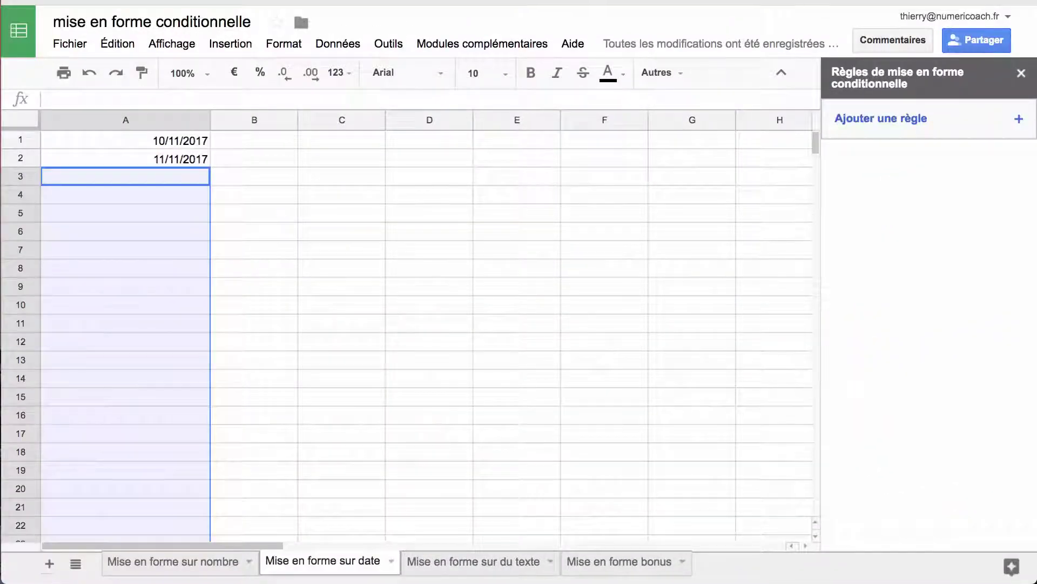
# - Extend the daily date series down column A from the first two dates, 10/11/2017 and 11/11/2017
pyautogui.moveTo(126, 141); pyautogui.dragTo(126, 159)
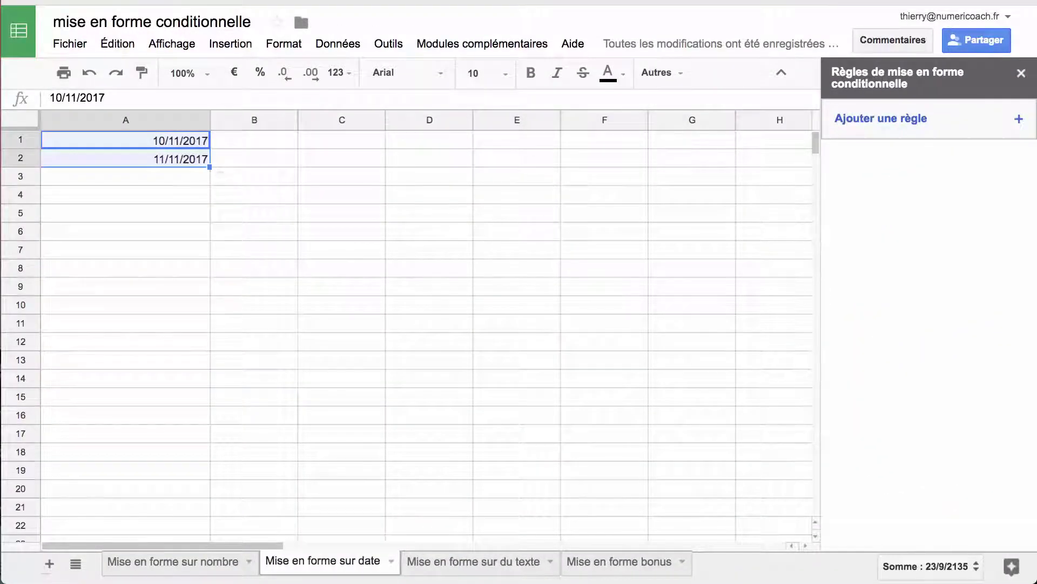
pyautogui.moveTo(209, 167); pyautogui.dragTo(206, 532)
pyautogui.scroll(1, 207, 532)
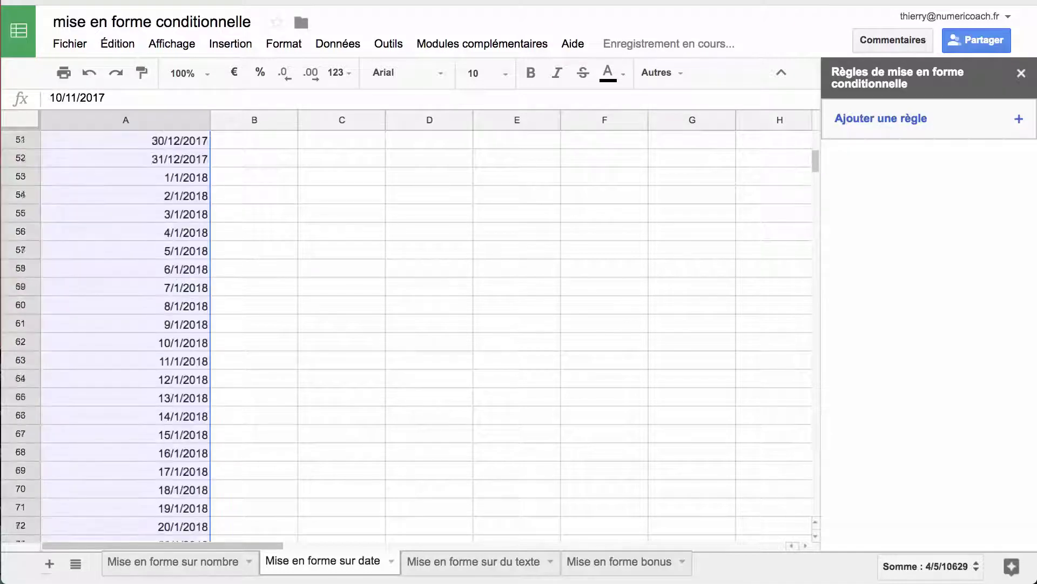
pyautogui.scroll(15, 411, 335)
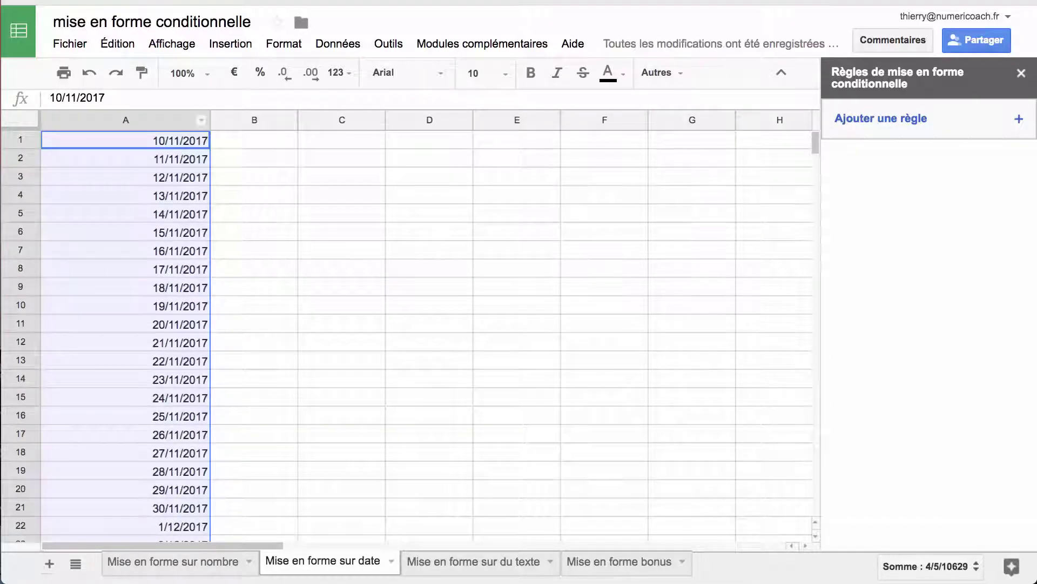
# - Add a conditional formatting rule to A1:A1000 that fills dates before today (aujourd'hui) in red
pyautogui.click(284, 43)
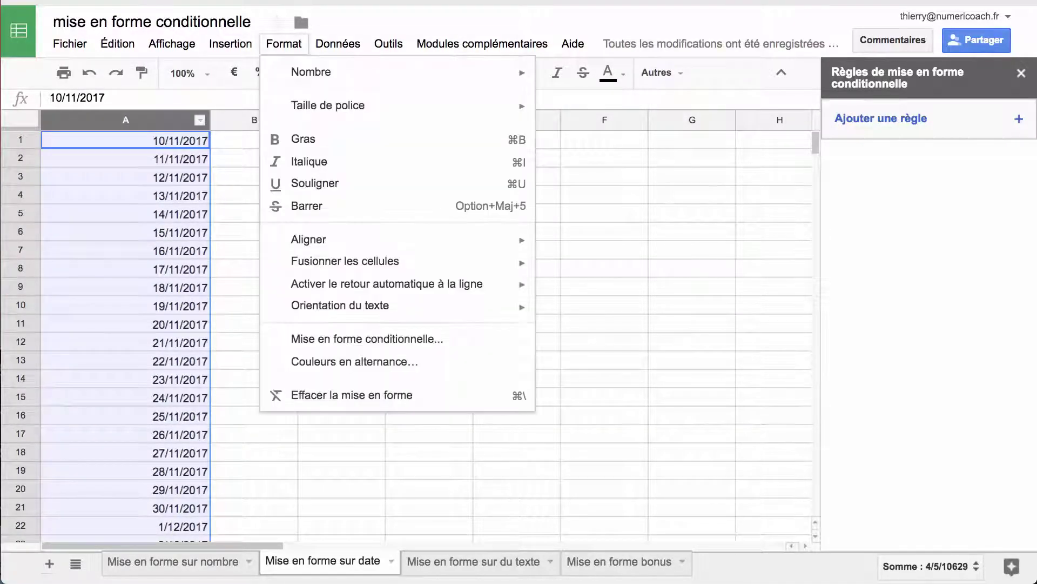
pyautogui.click(367, 339)
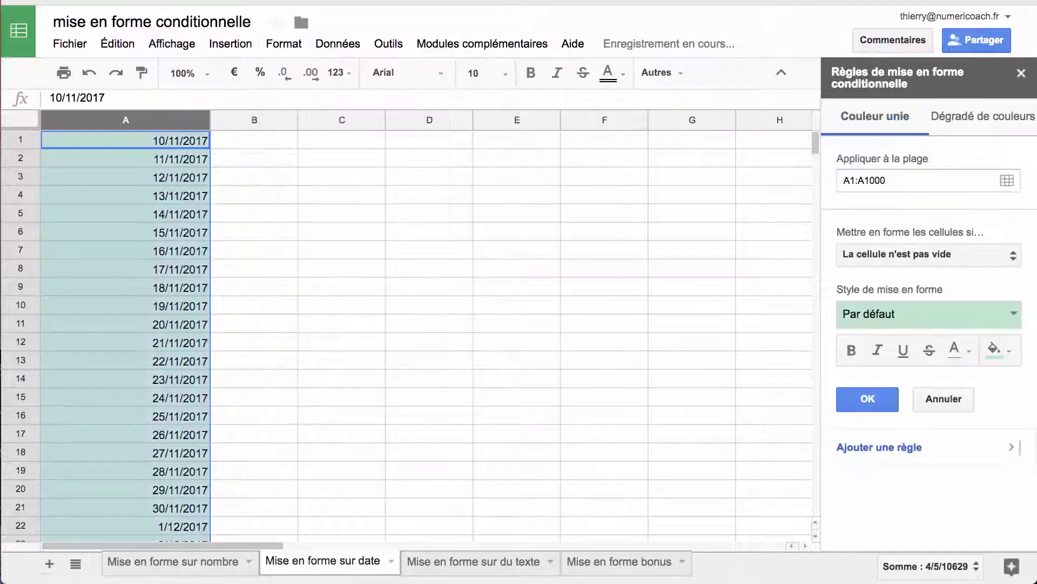
pyautogui.click(927, 254)
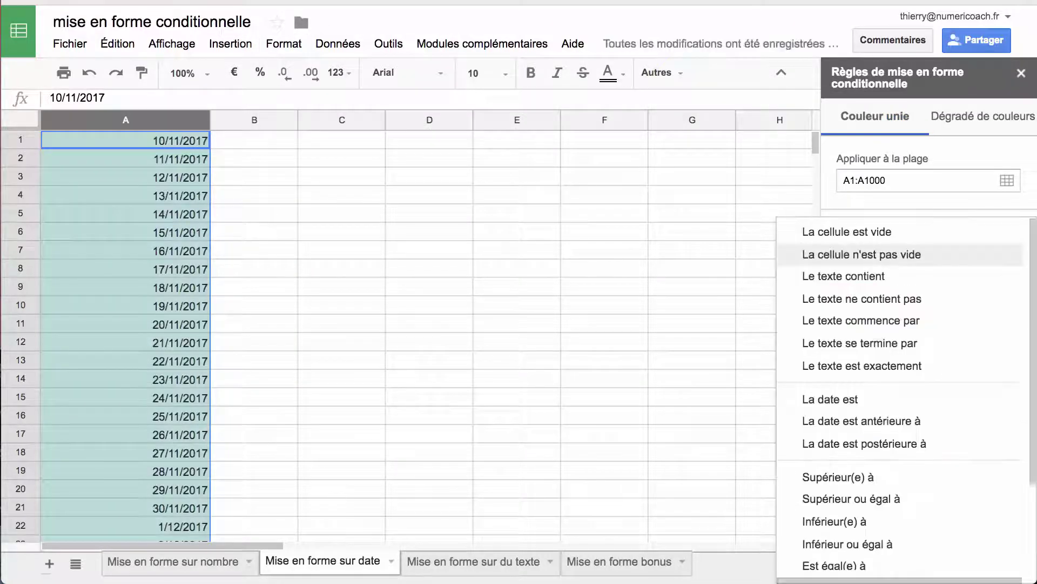
pyautogui.click(861, 420)
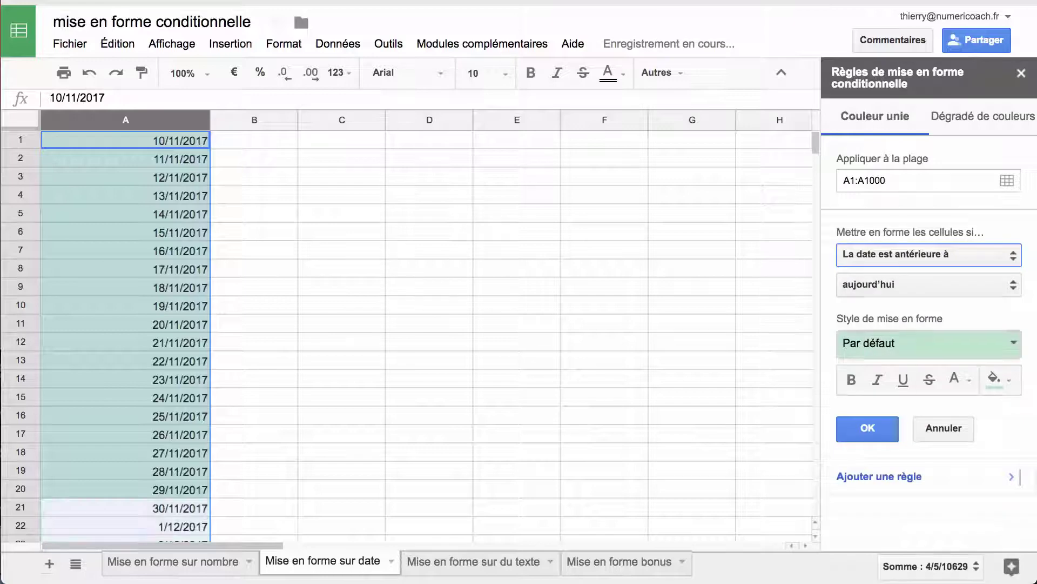
pyautogui.click(994, 378)
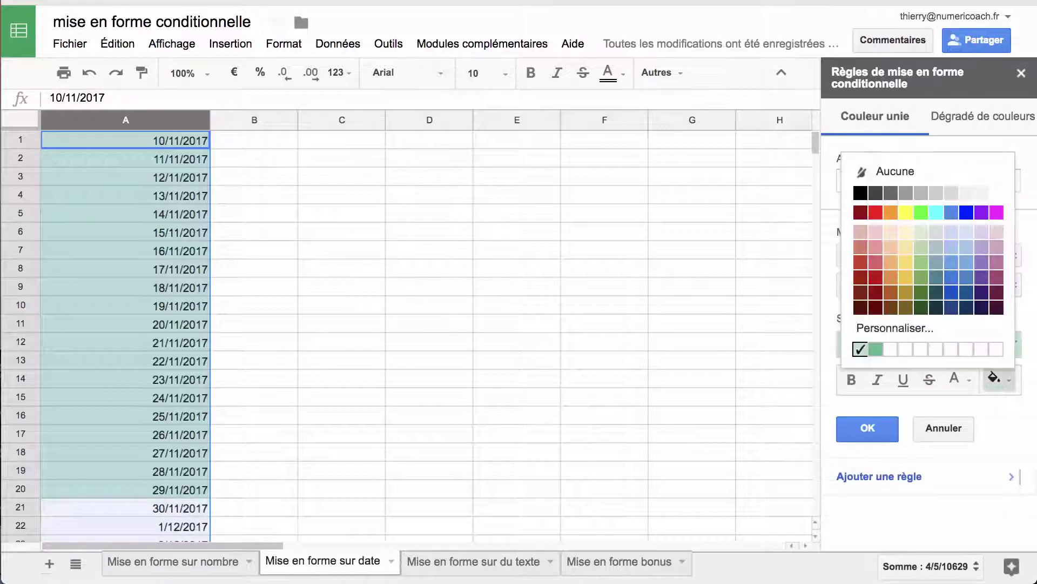
pyautogui.click(875, 213)
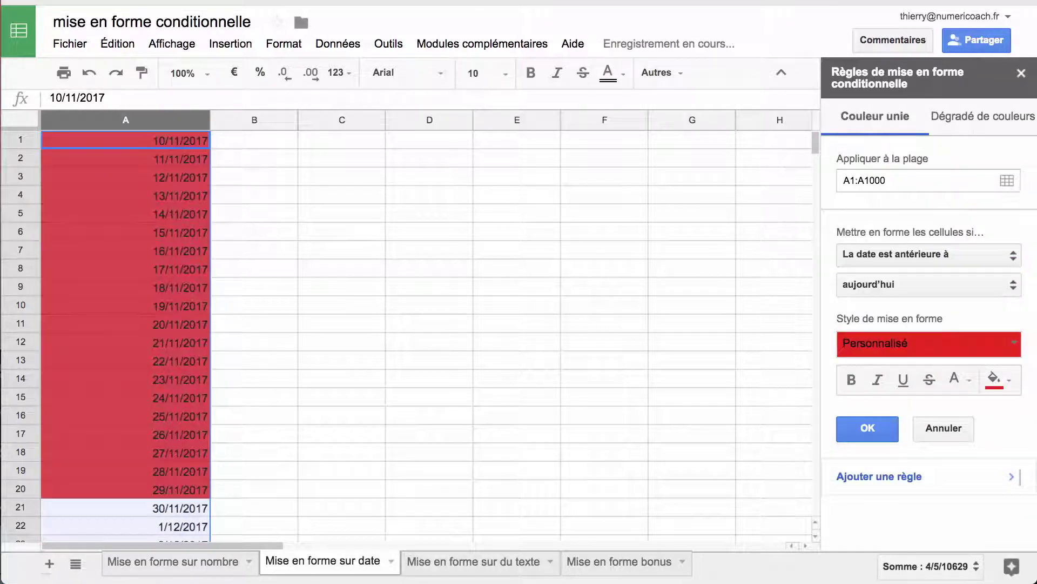
pyautogui.scroll(-4, 125, 335)
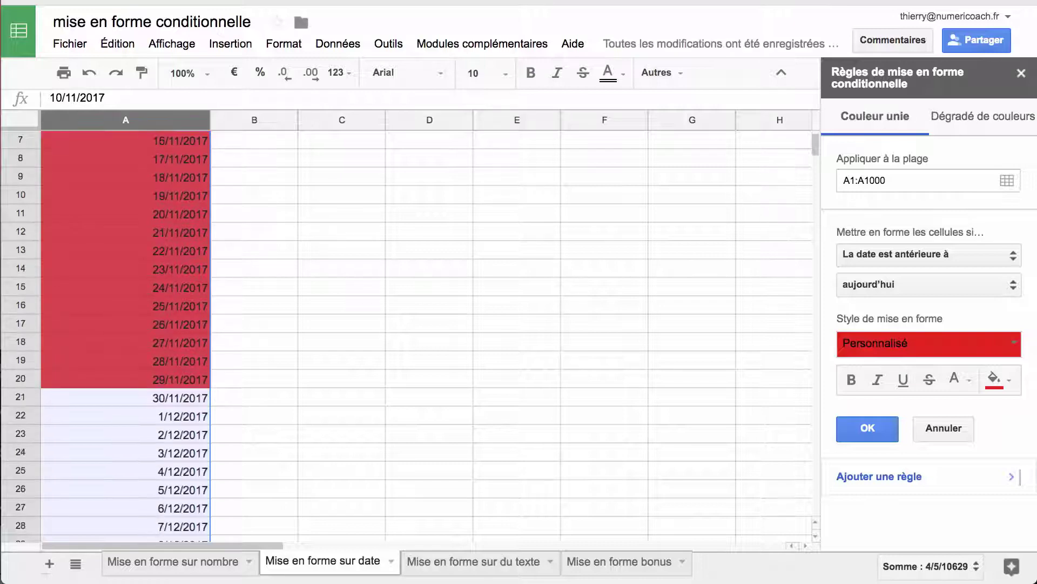
pyautogui.scroll(4, 125, 335)
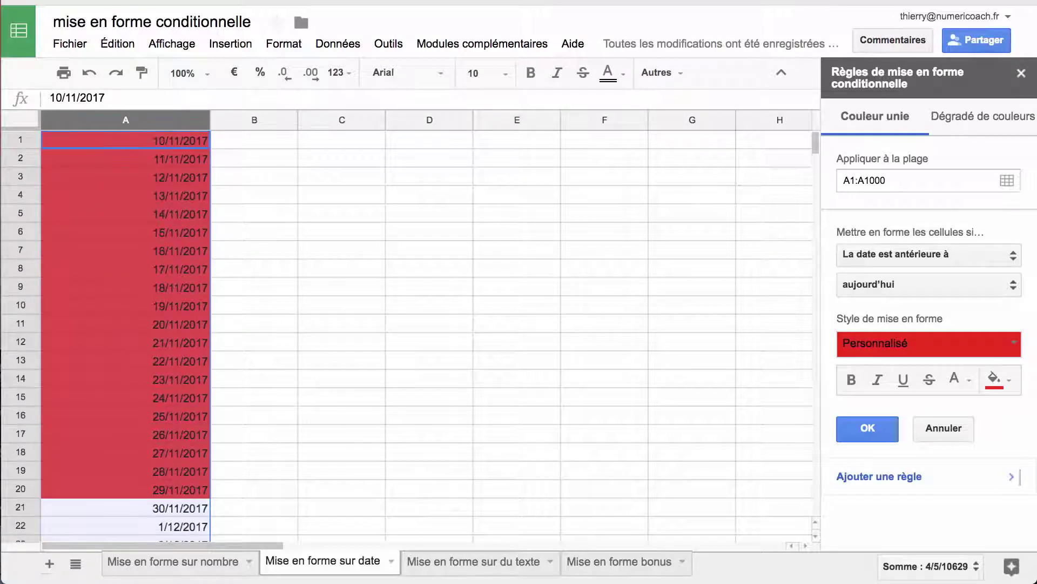
# - Change the date in cell A25 to 11/11/2017 to test the date rule
pyautogui.scroll(-2, 126, 335)
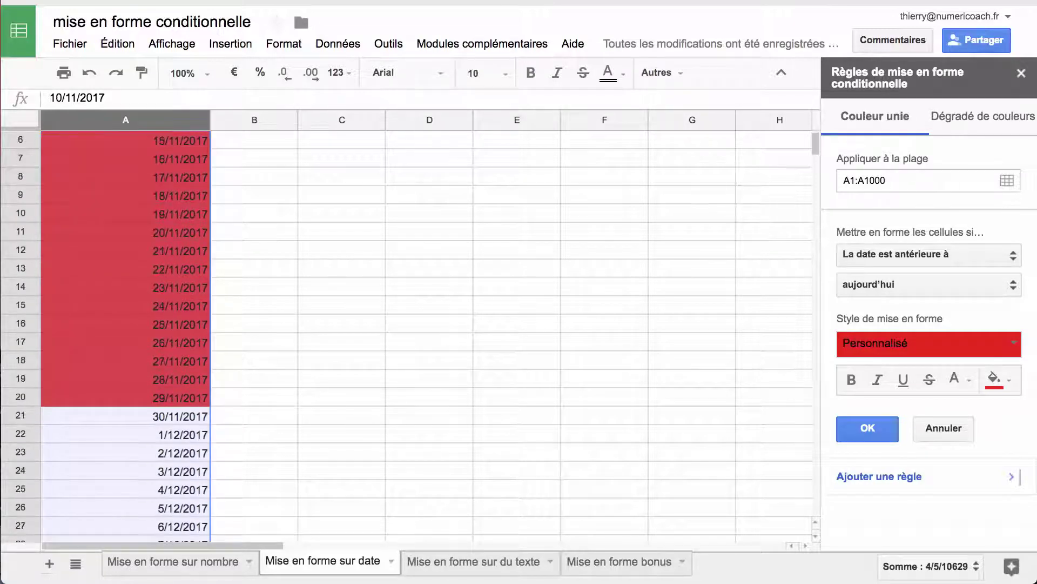
pyautogui.click(125, 490)
pyautogui.write('11/1')
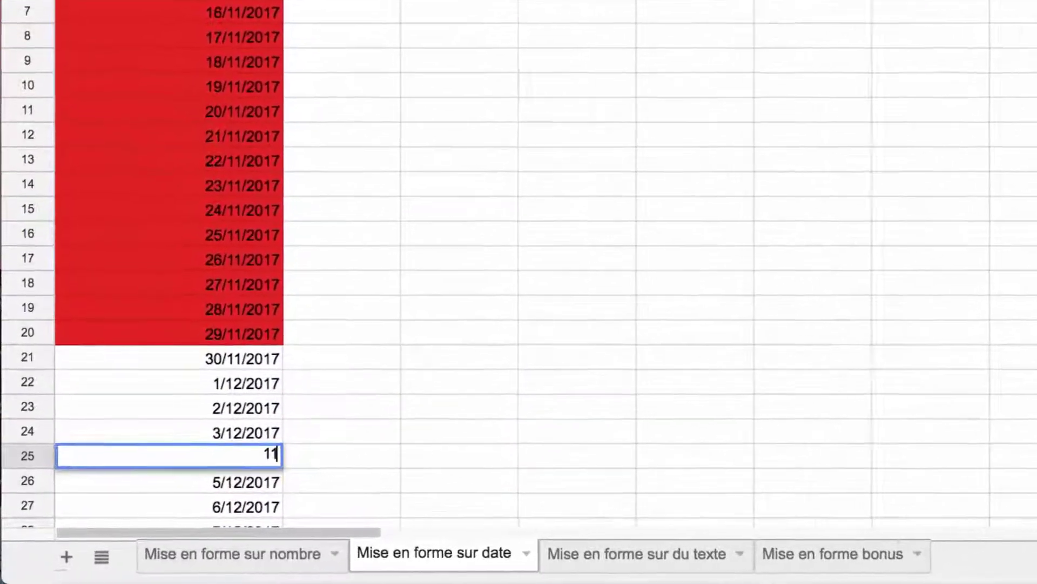
pyautogui.write('1/2017')
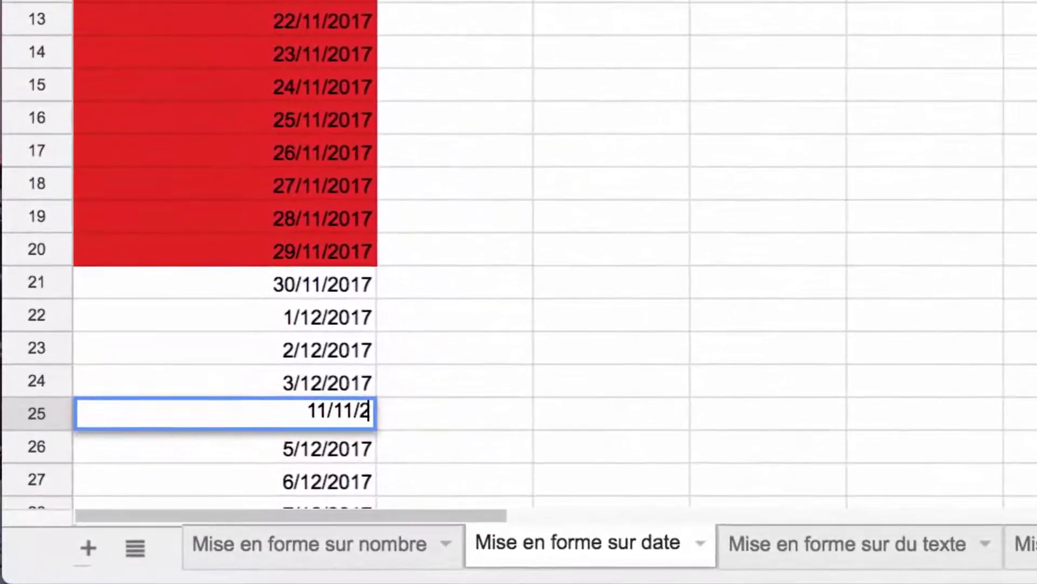
pyautogui.press('Return')
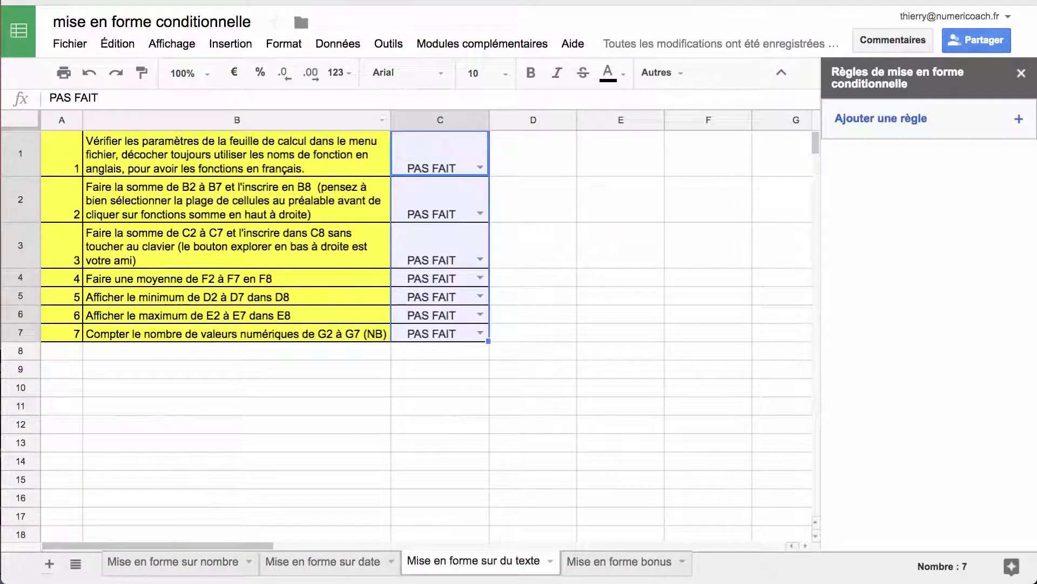
# - Set the status in C1 to FAIT and in C2 to JE NE COMPRENDS PAS, and widen column C
pyautogui.click(480, 167)
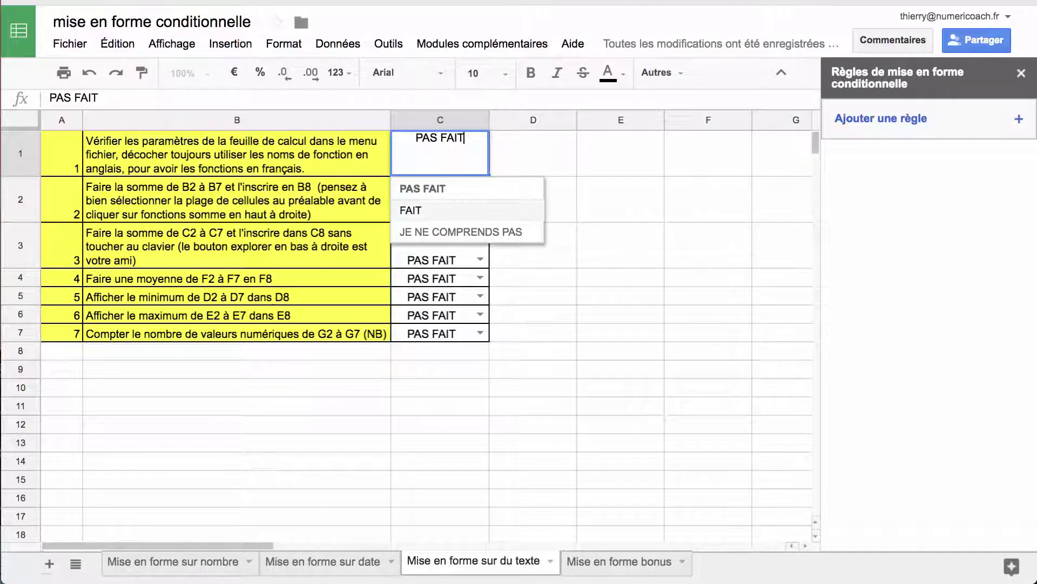
pyautogui.click(468, 210)
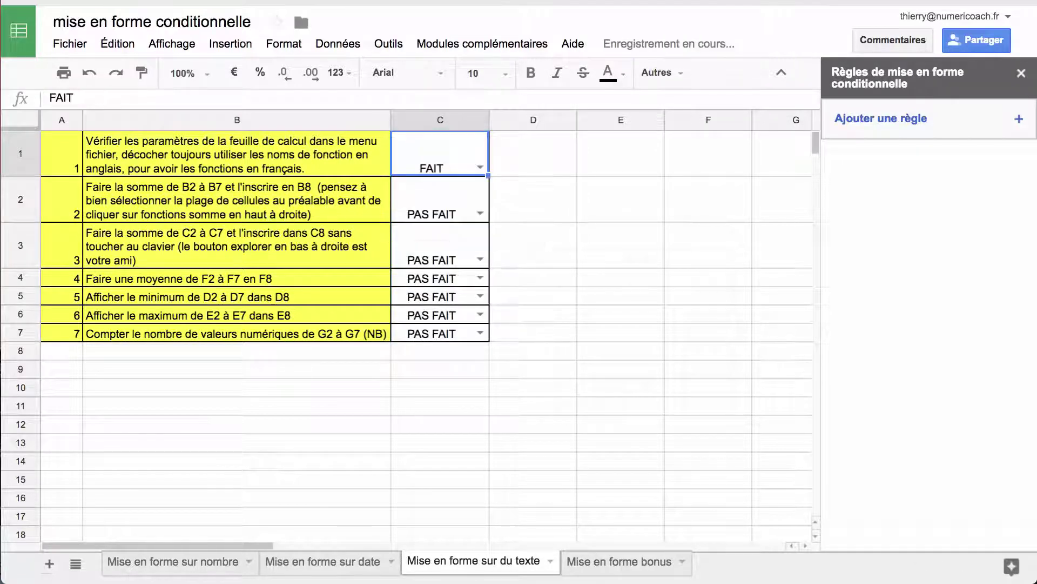
pyautogui.click(479, 213)
pyautogui.click(449, 278)
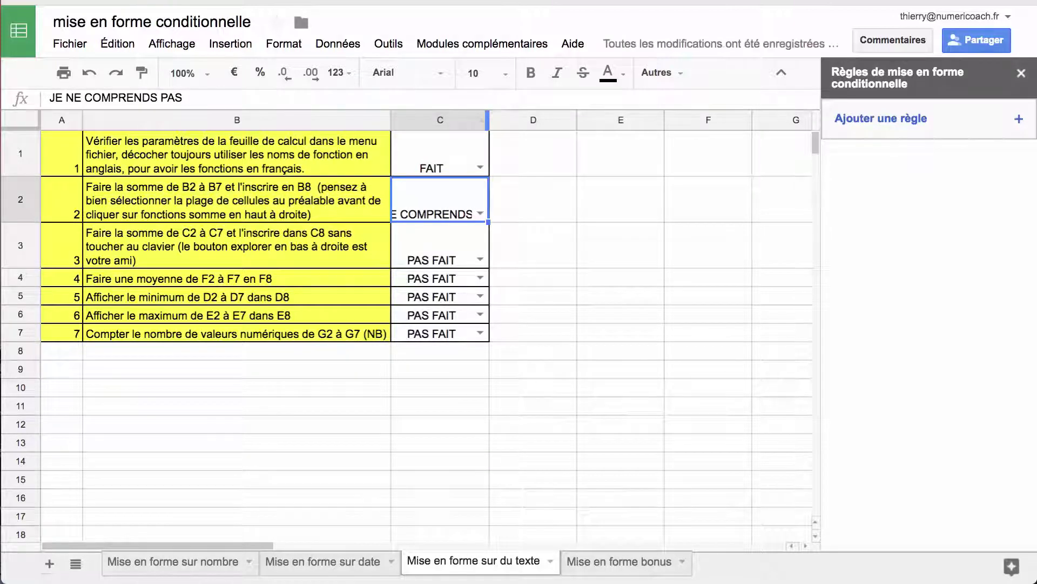
pyautogui.moveTo(489, 119); pyautogui.dragTo(530, 120)
# - Start a conditional formatting rule on C1:C1000 that fills cells whose text is exactly FAIT (Le texte est exactement) in bright green
pyautogui.click(460, 120)
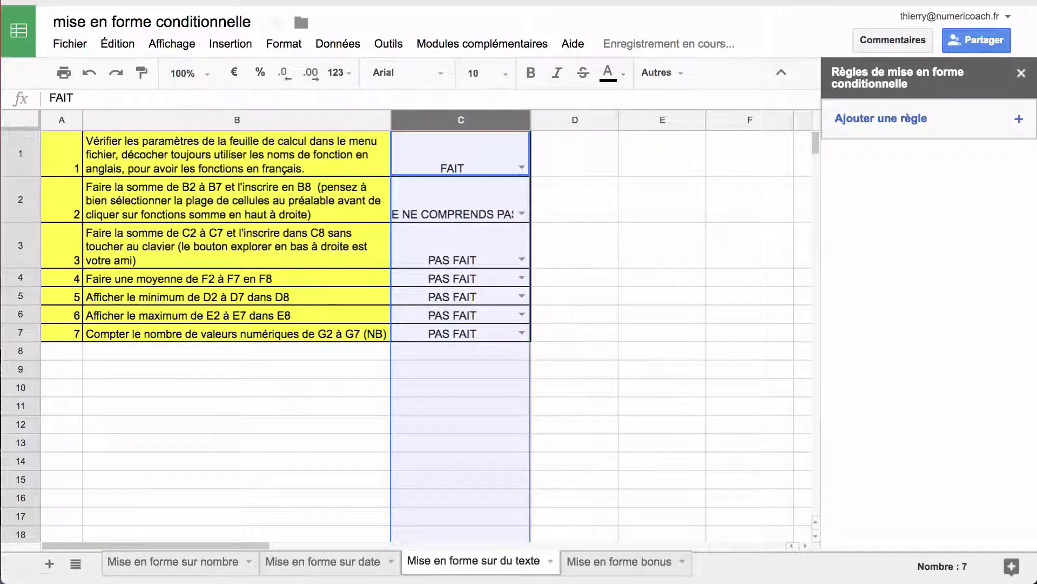
pyautogui.click(284, 43)
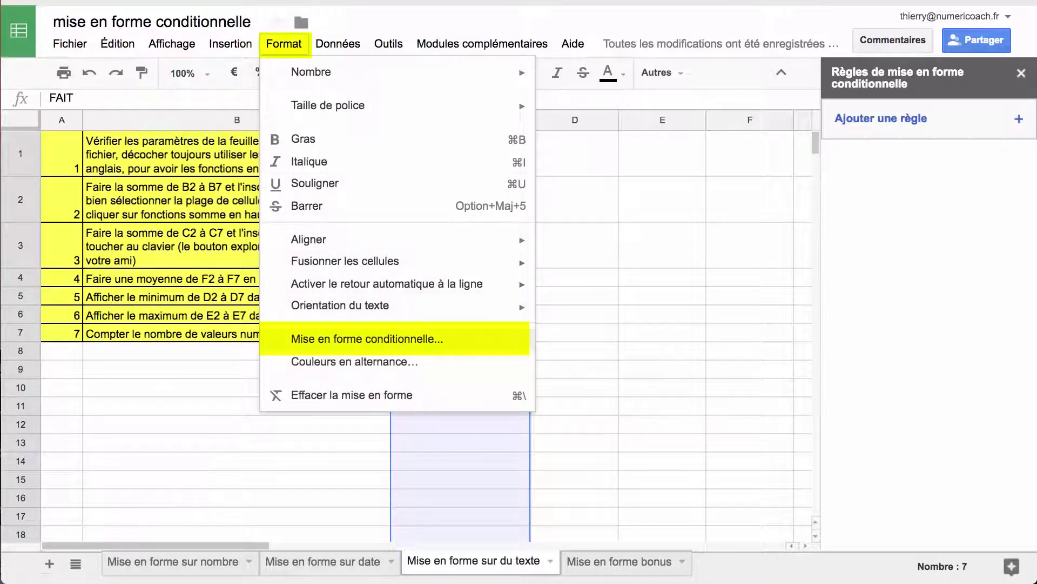
pyautogui.click(366, 339)
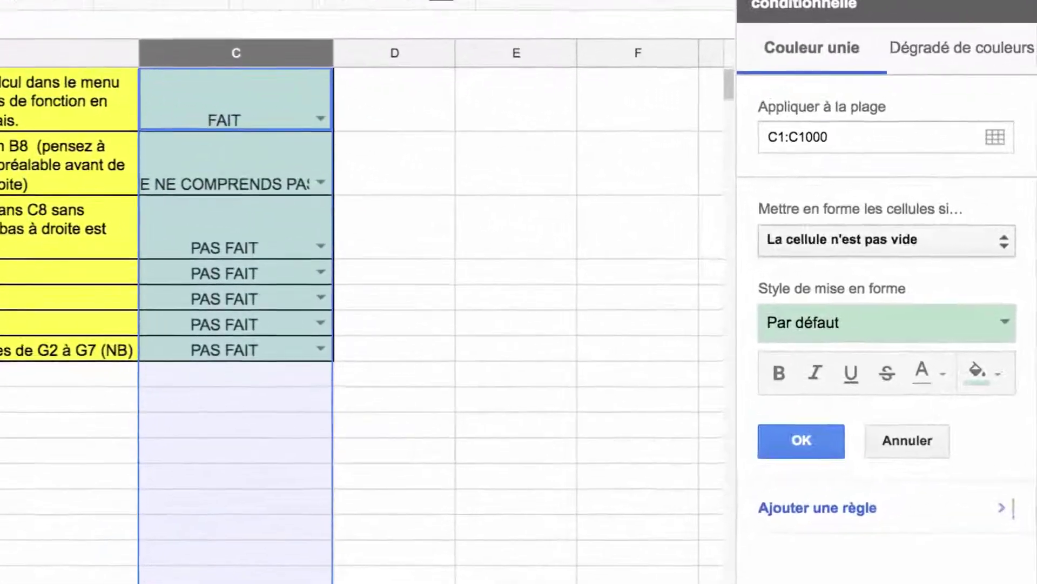
pyautogui.click(928, 254)
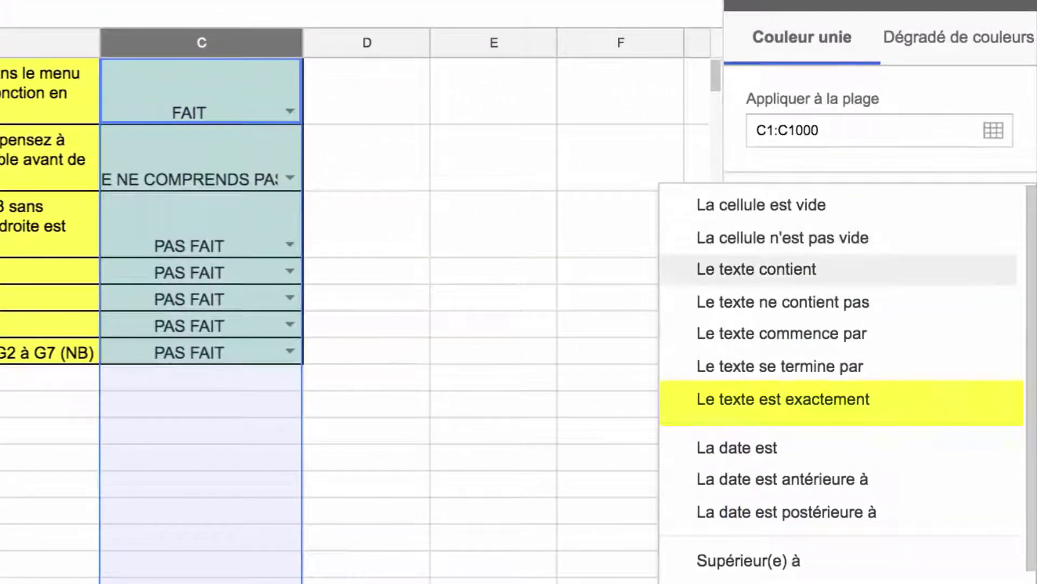
pyautogui.click(784, 398)
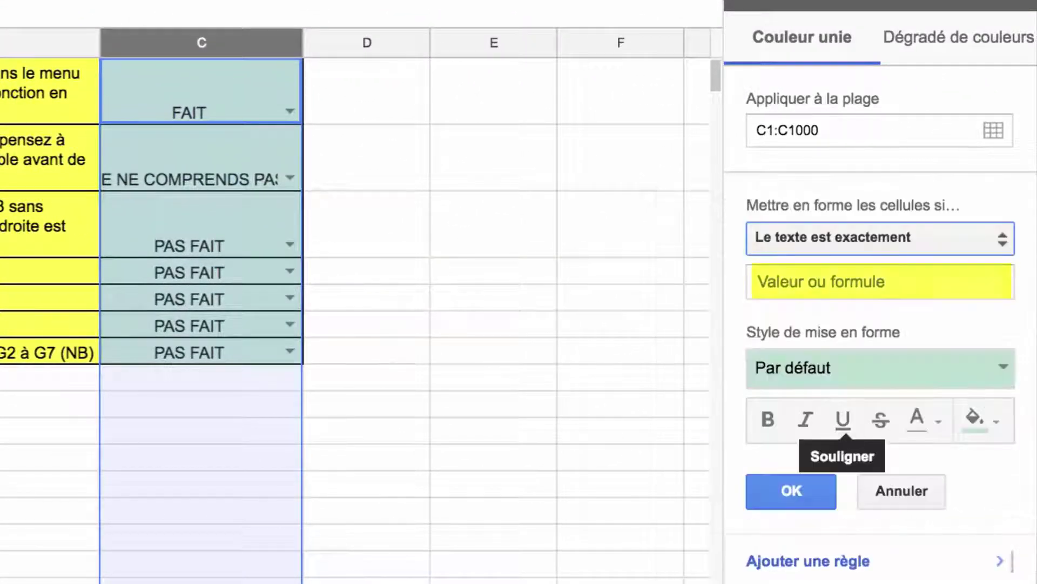
pyautogui.click(859, 281)
pyautogui.write('FAIT')
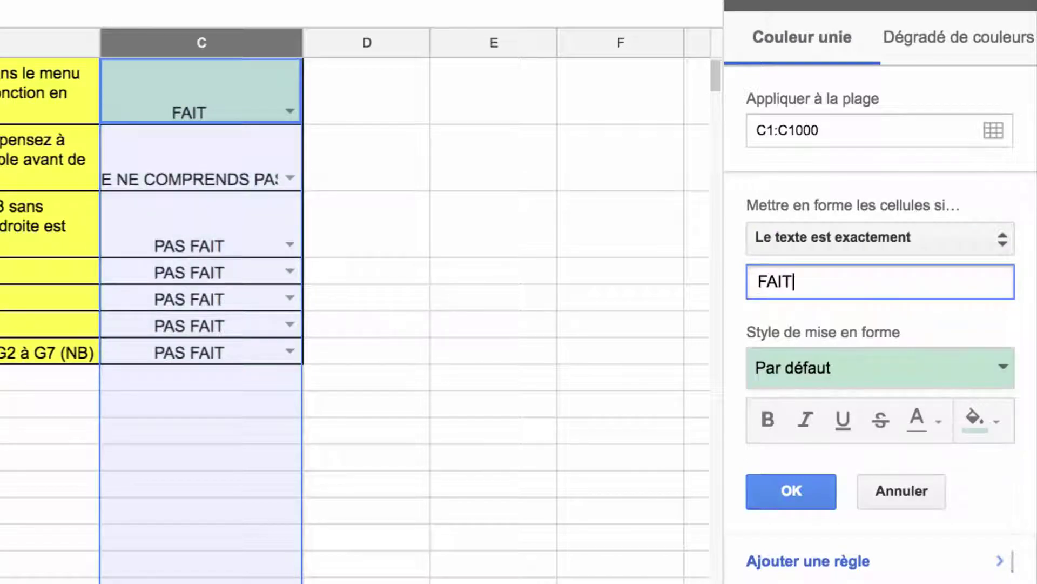
pyautogui.click(975, 418)
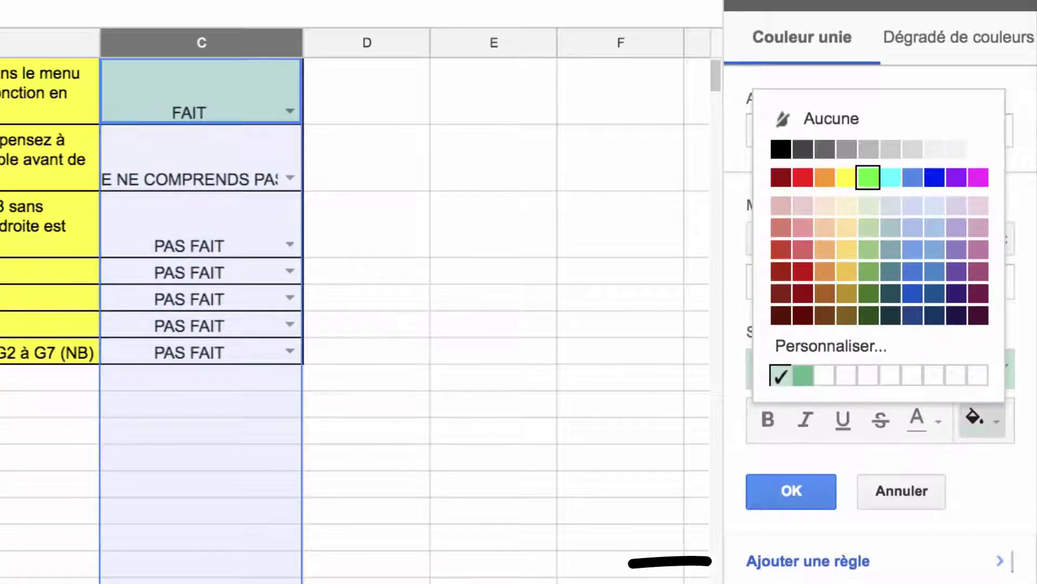
pyautogui.click(868, 178)
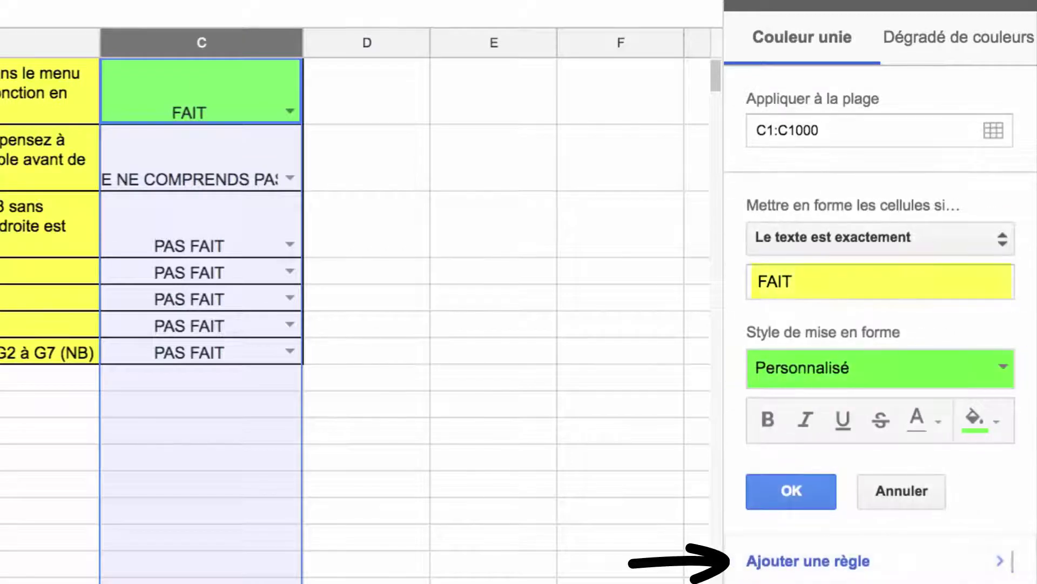
# - Add a second exact-text rule to C1:C1000 that fills JE NE COMPRENDS PAS cells in orange
pyautogui.hotkey('shift', 'Left')
pyautogui.hotkey('shift', 'Left')
pyautogui.hotkey('shift', 'Left')
pyautogui.hotkey('shift', 'Left')
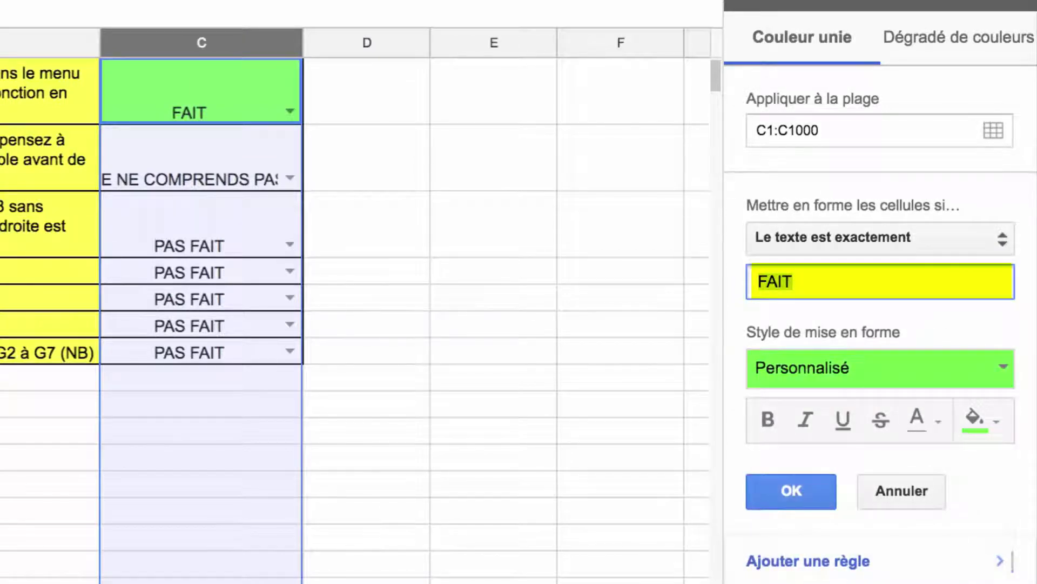
pyautogui.write('JE NE CIOMP')
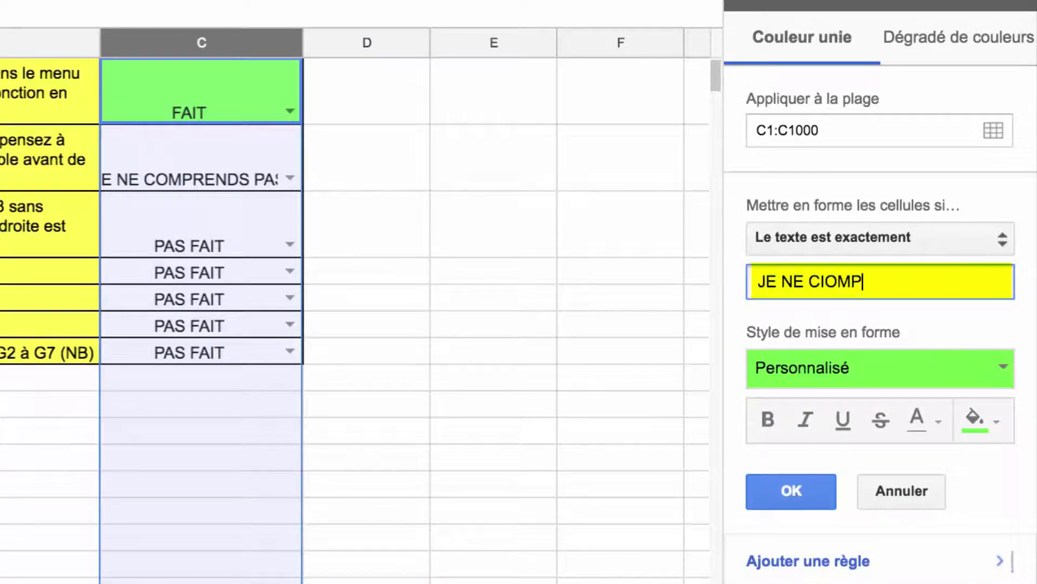
pyautogui.press('BackSpace')
pyautogui.press('BackSpace')
pyautogui.press('BackSpace')
pyautogui.press('BackSpace')
pyautogui.write('OMPRENBS')
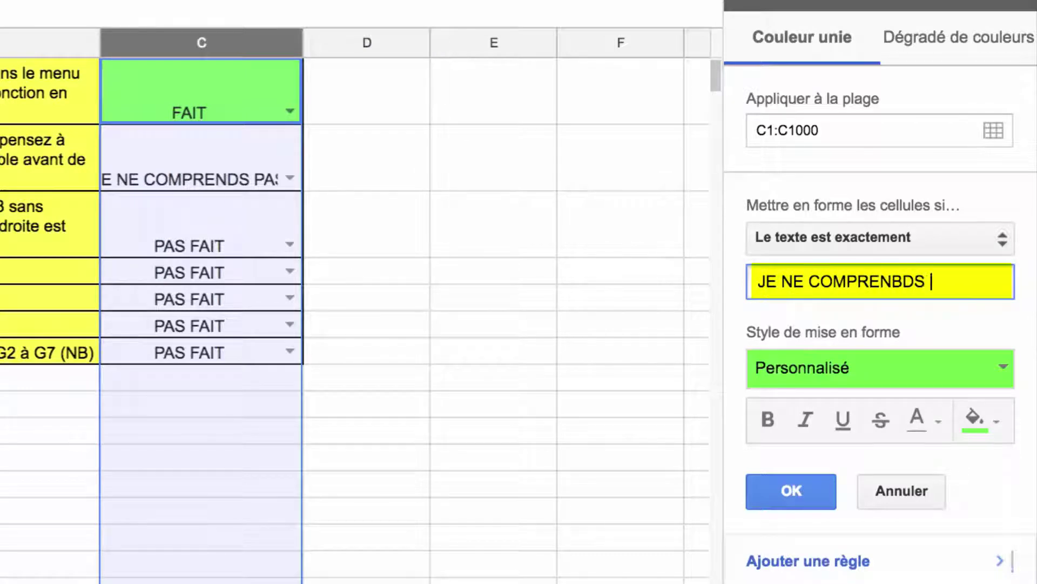
pyautogui.press('BackSpace')
pyautogui.press('BackSpace')
pyautogui.write('S PAS')
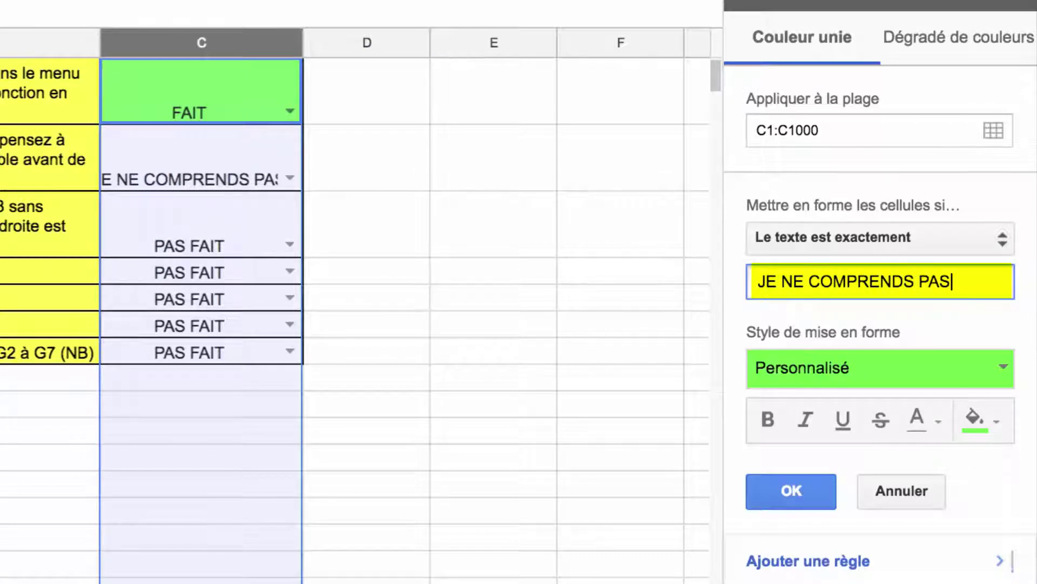
pyautogui.click(977, 420)
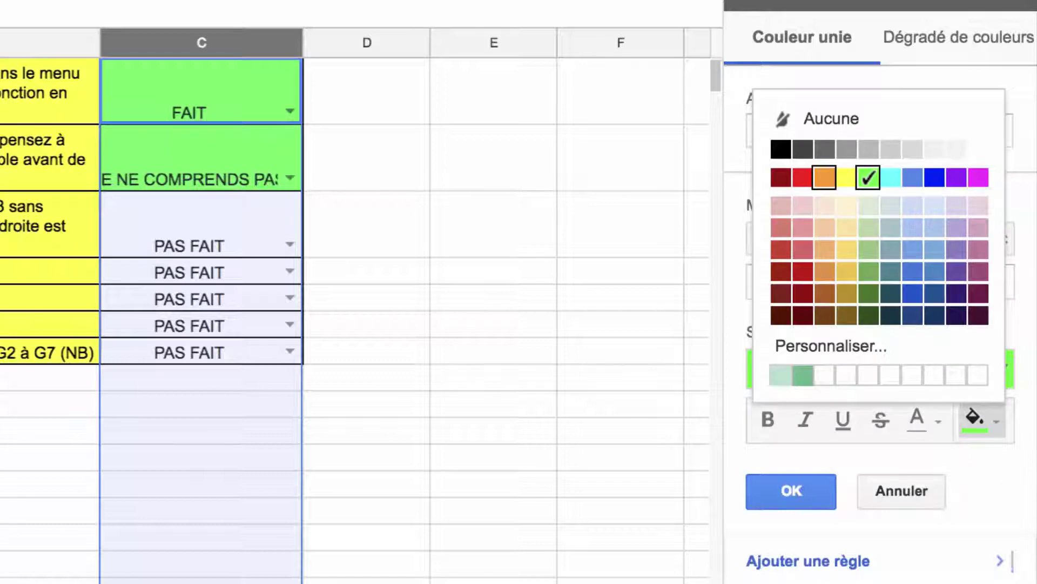
pyautogui.click(824, 177)
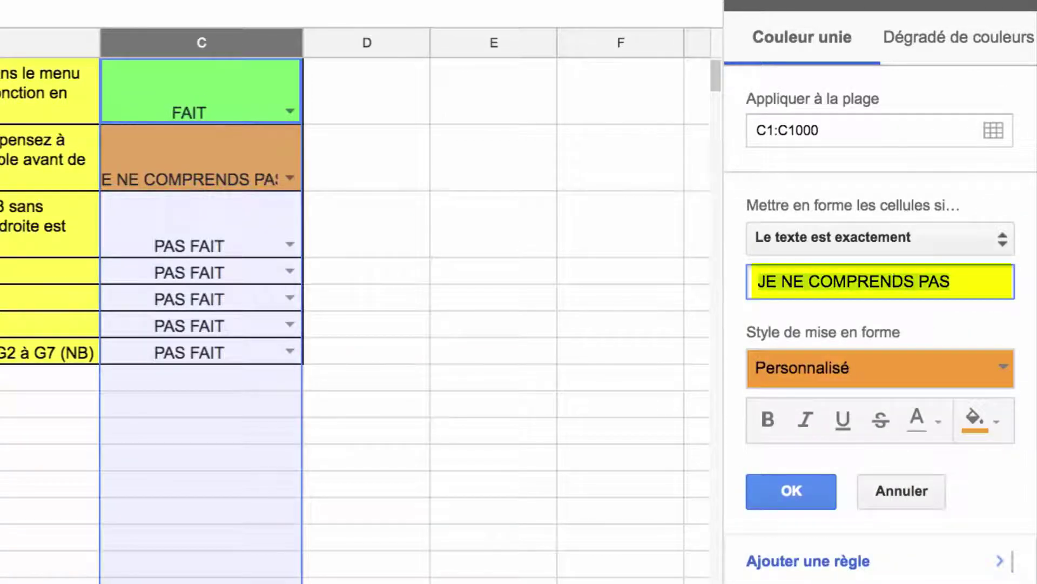
# - Add a third exact-text rule to C1:C1000 that fills PAS FAIT cells in red, and save the rules
pyautogui.write('PAS FAIT')
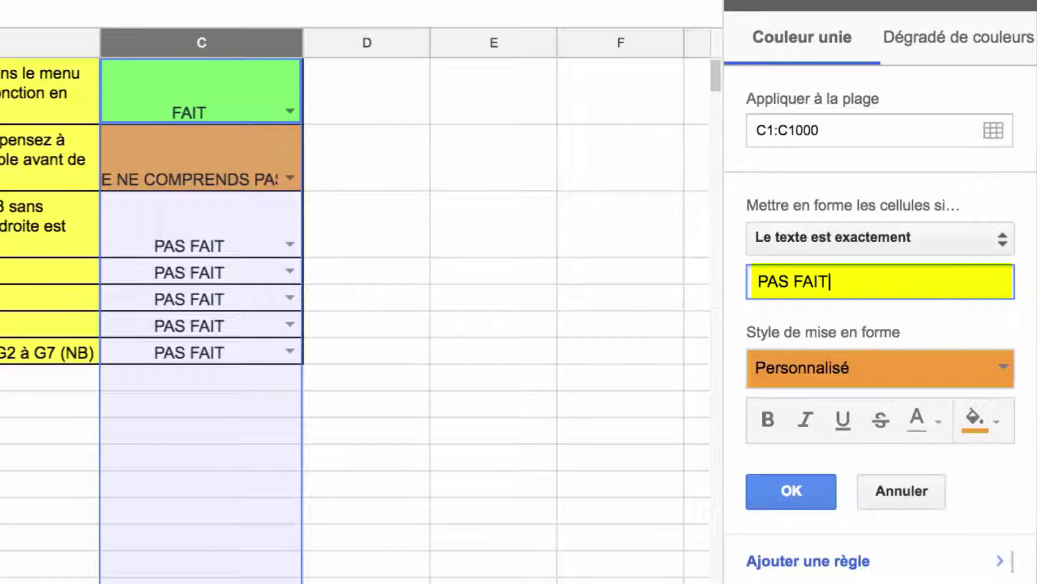
pyautogui.click(979, 419)
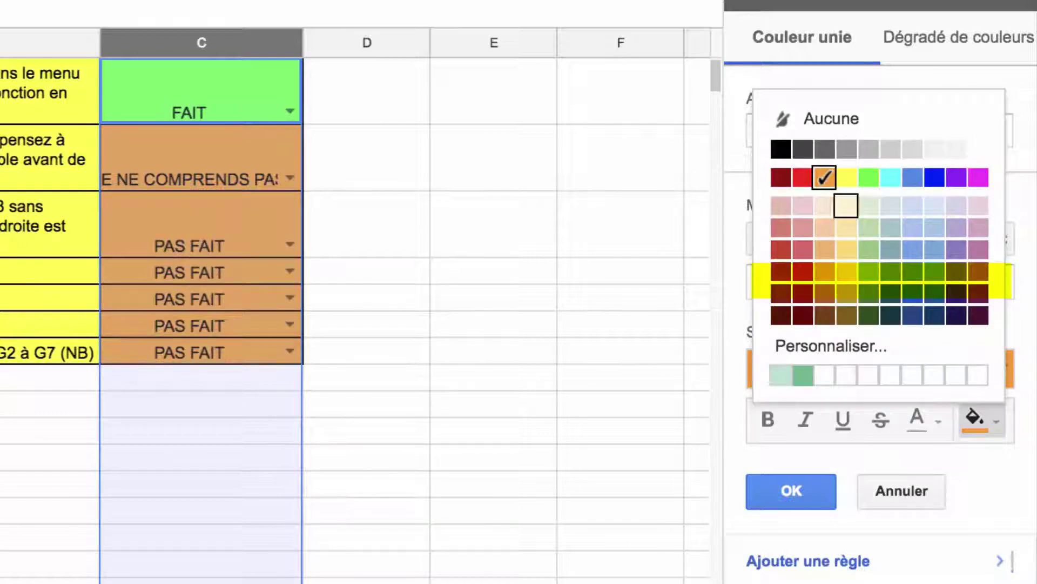
pyautogui.click(802, 178)
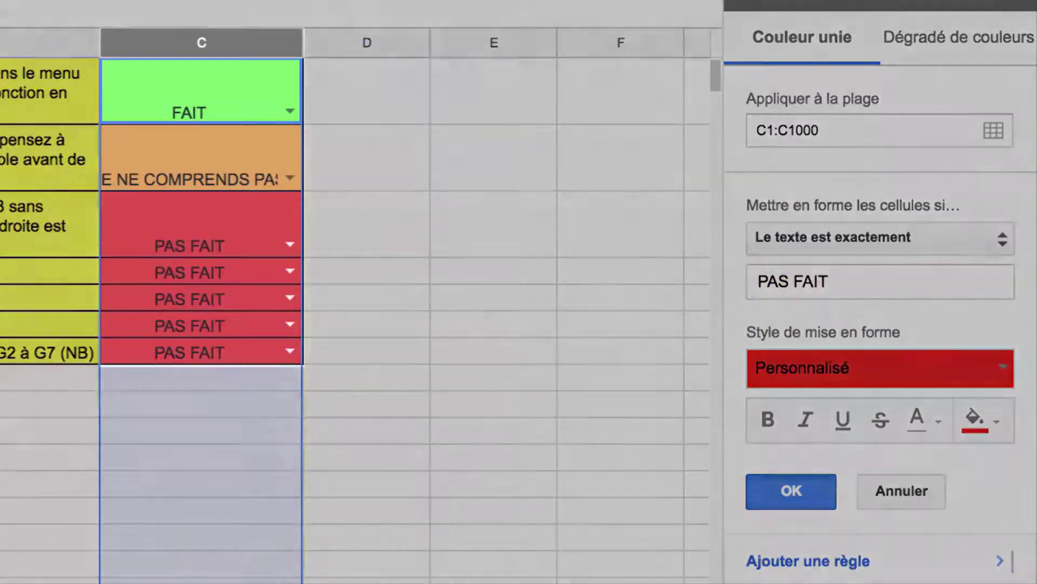
pyautogui.click(791, 490)
# - Set the status in C3 to FAIT and in C5 to JE NE COMPRENDS PAS, and widen column C
pyautogui.click(291, 245)
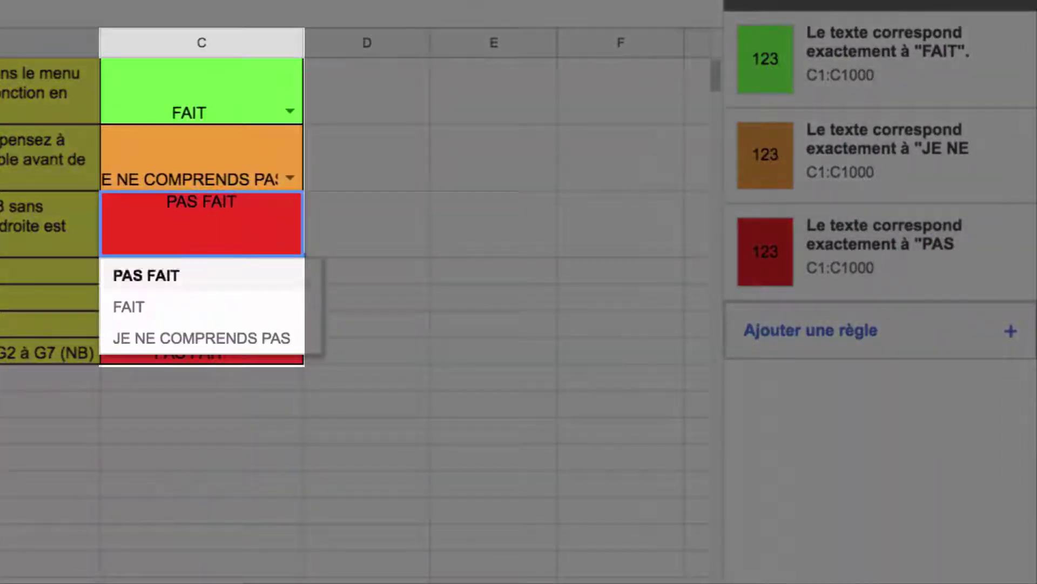
pyautogui.click(286, 306)
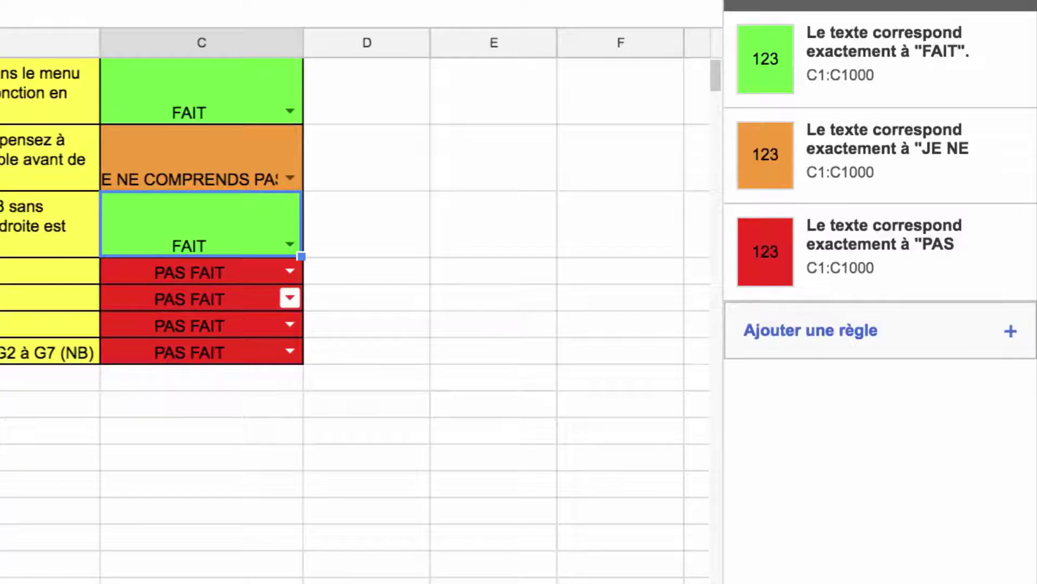
pyautogui.click(290, 297)
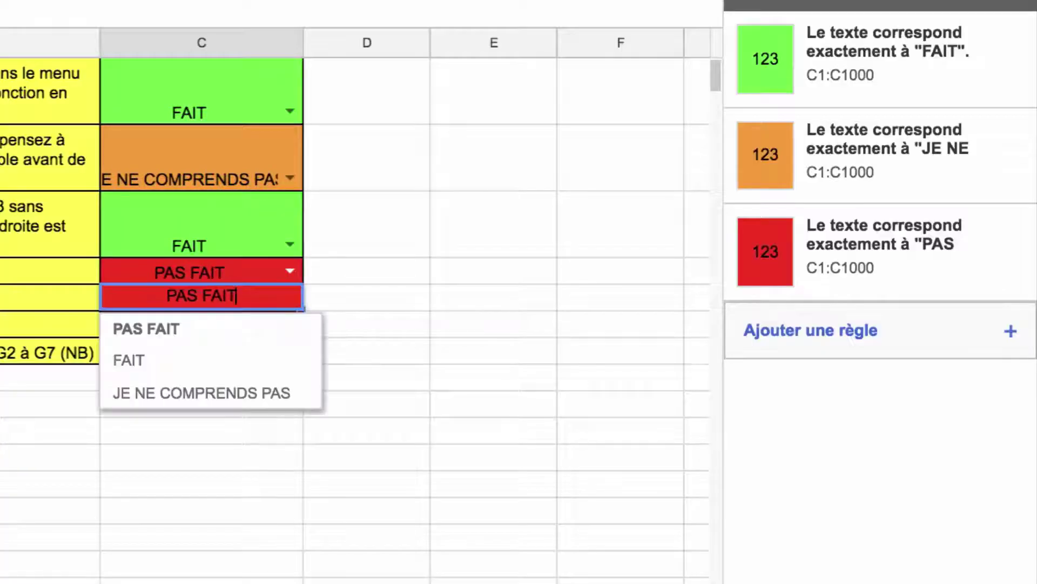
pyautogui.click(162, 392)
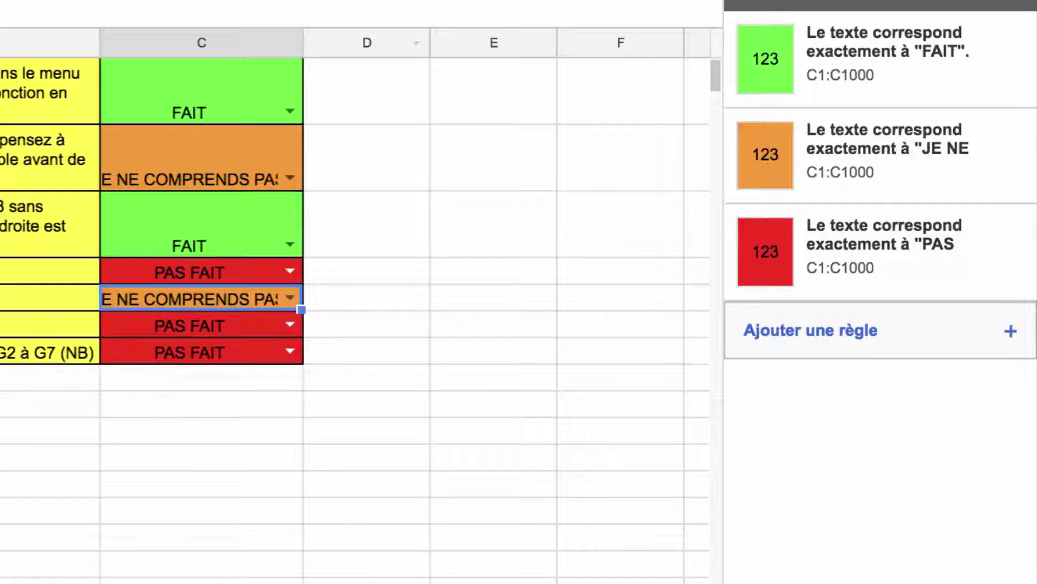
pyautogui.moveTo(304, 42); pyautogui.dragTo(355, 43)
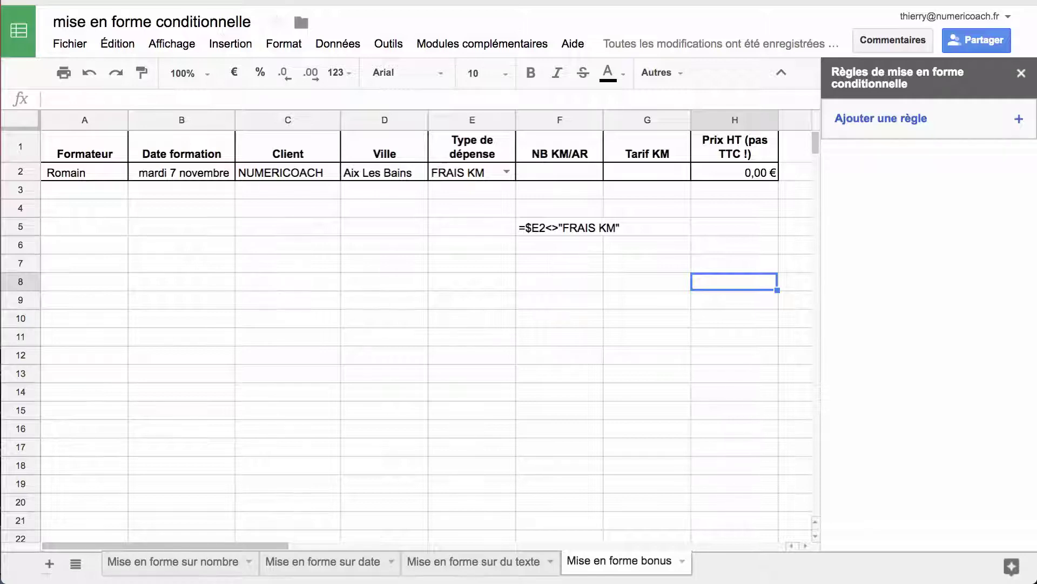
# - On the Mise en forme bonus sheet, examine the example formula in F5 intended for the NB KM/AR and Tarif KM cells
pyautogui.moveTo(560, 172); pyautogui.dragTo(643, 172)
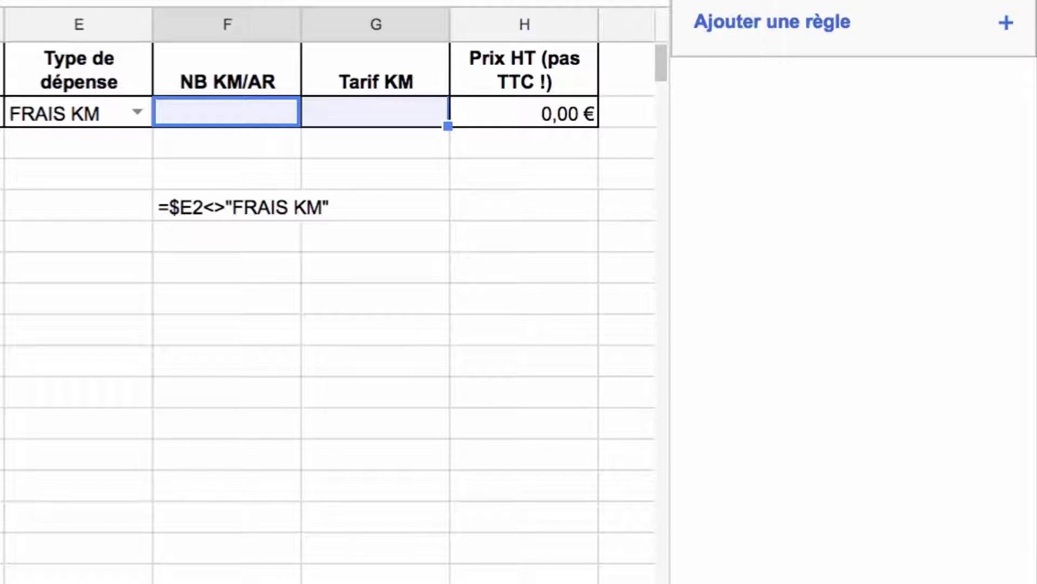
pyautogui.click(296, 207)
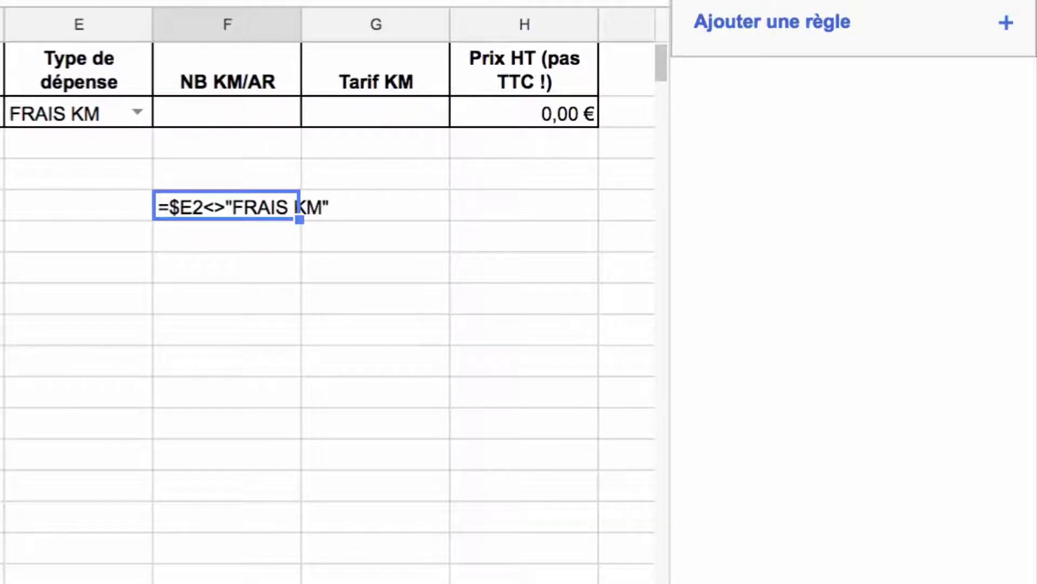
pyautogui.doubleClick(297, 207)
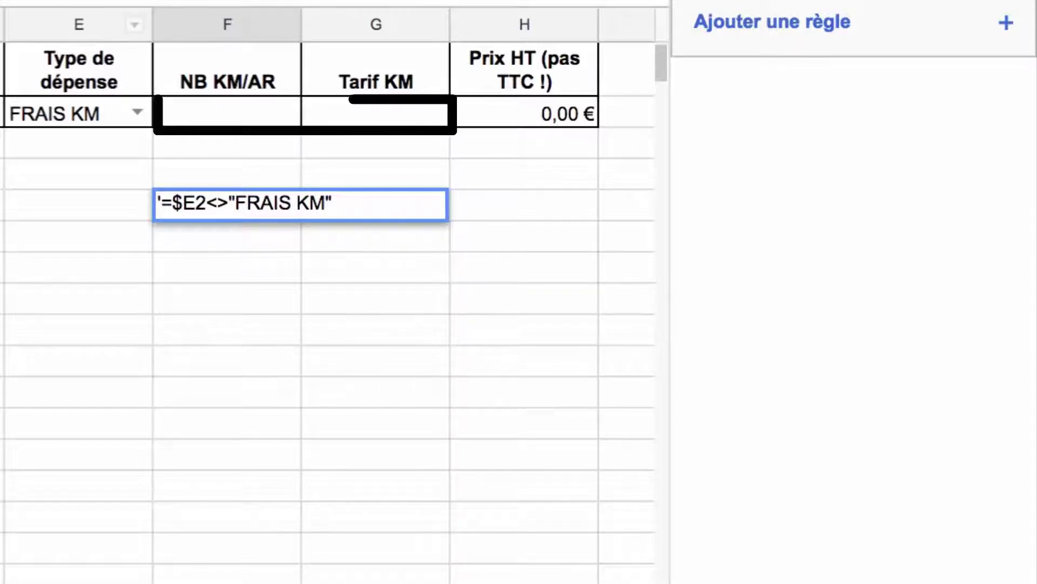
# - Add a conditional formatting rule to F2:G2 with the custom formula =$E2<>"FRAIS KM" and a black fill
pyautogui.moveTo(227, 114); pyautogui.dragTo(375, 114)
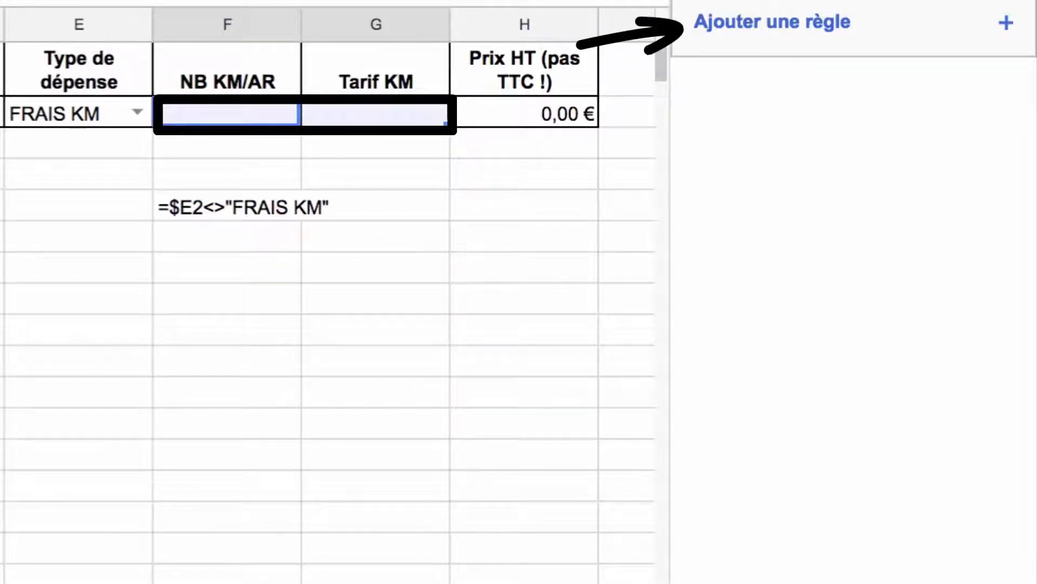
pyautogui.click(772, 22)
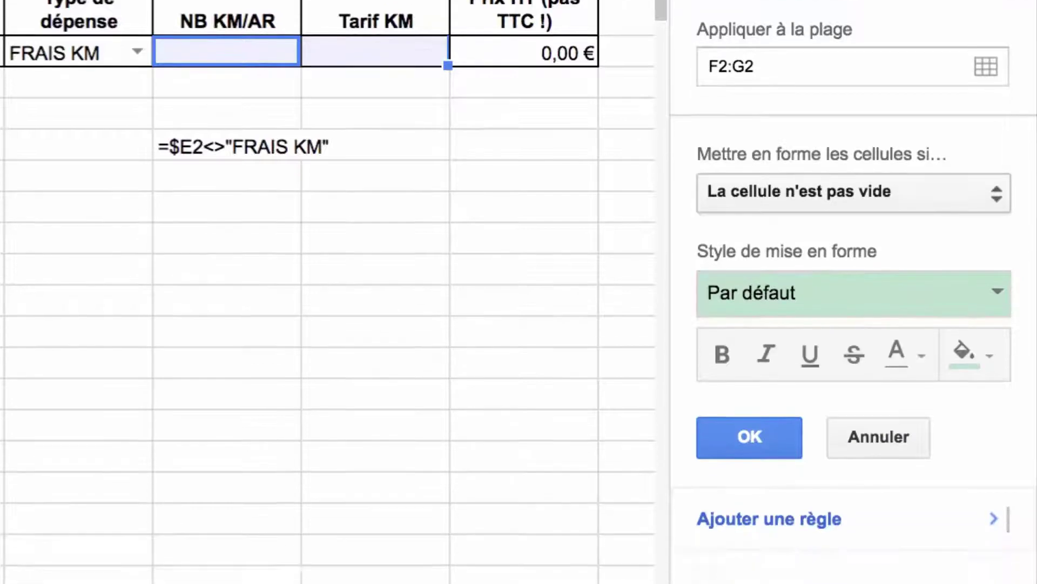
pyautogui.click(854, 253)
pyautogui.scroll(-3, 805, 436)
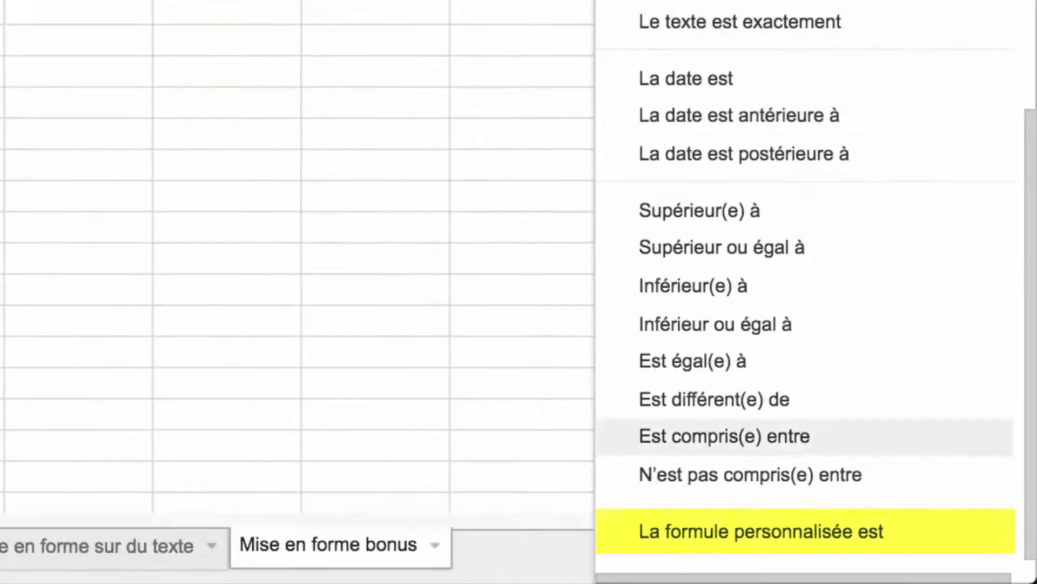
pyautogui.click(805, 531)
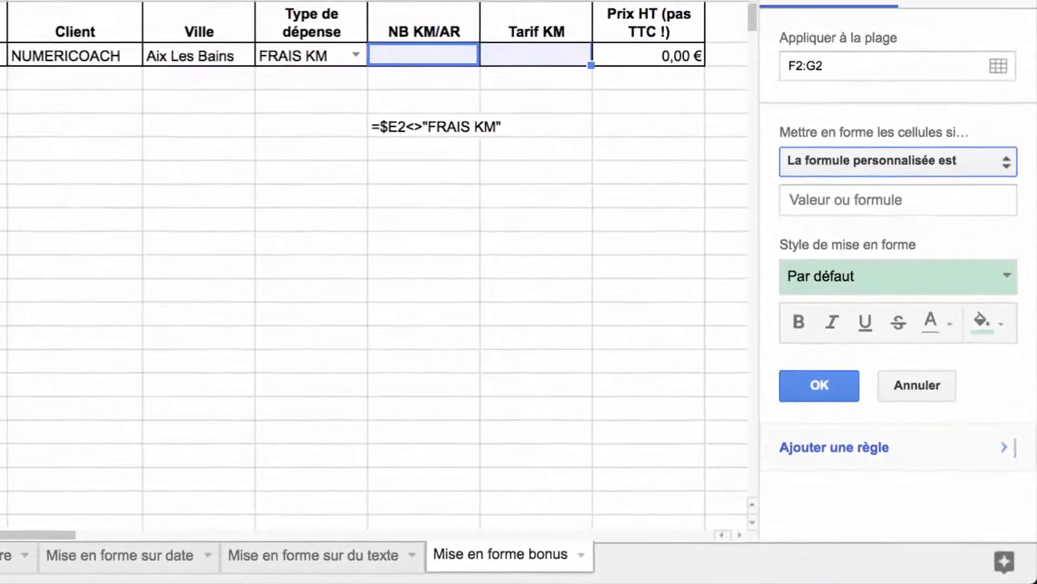
pyautogui.click(901, 209)
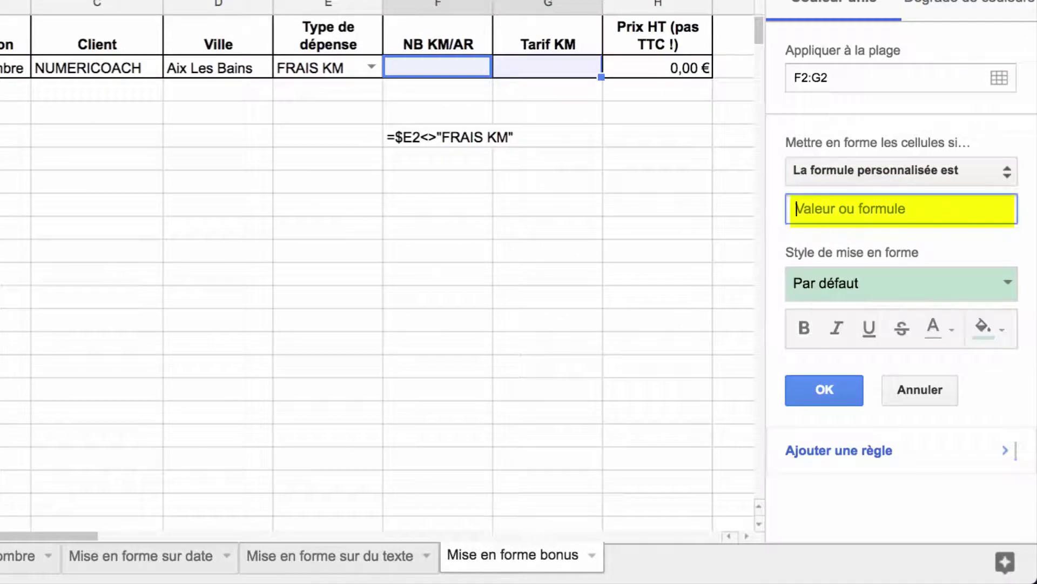
pyautogui.write('=$E2<>"FRAIS KM"')
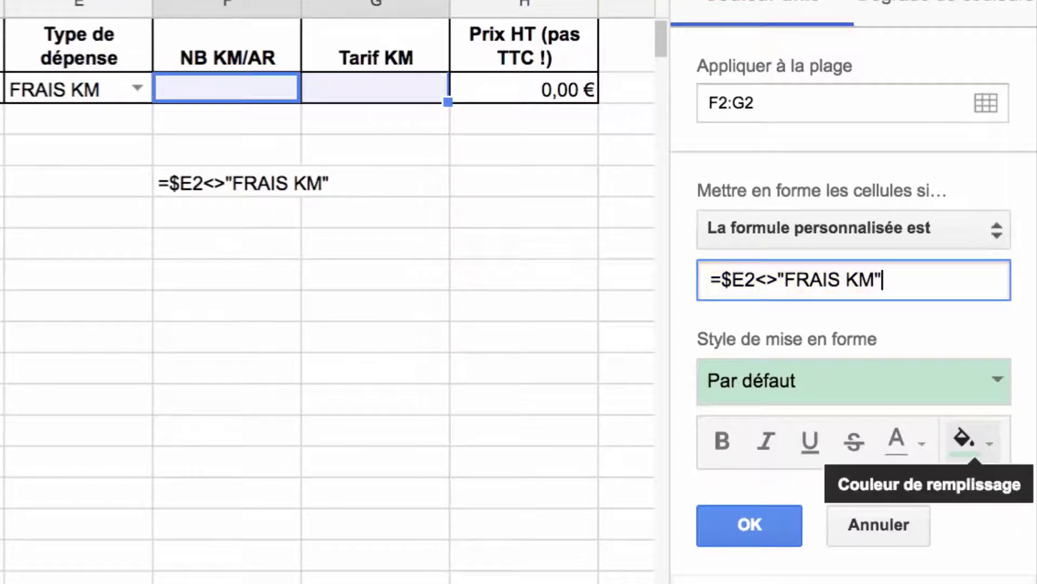
pyautogui.click(964, 438)
pyautogui.click(738, 125)
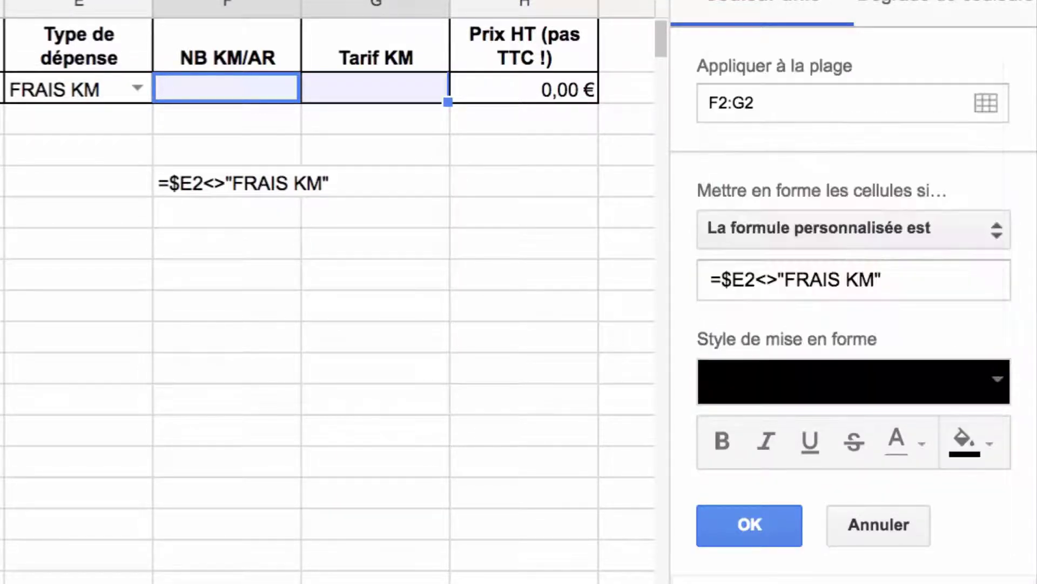
pyautogui.click(749, 525)
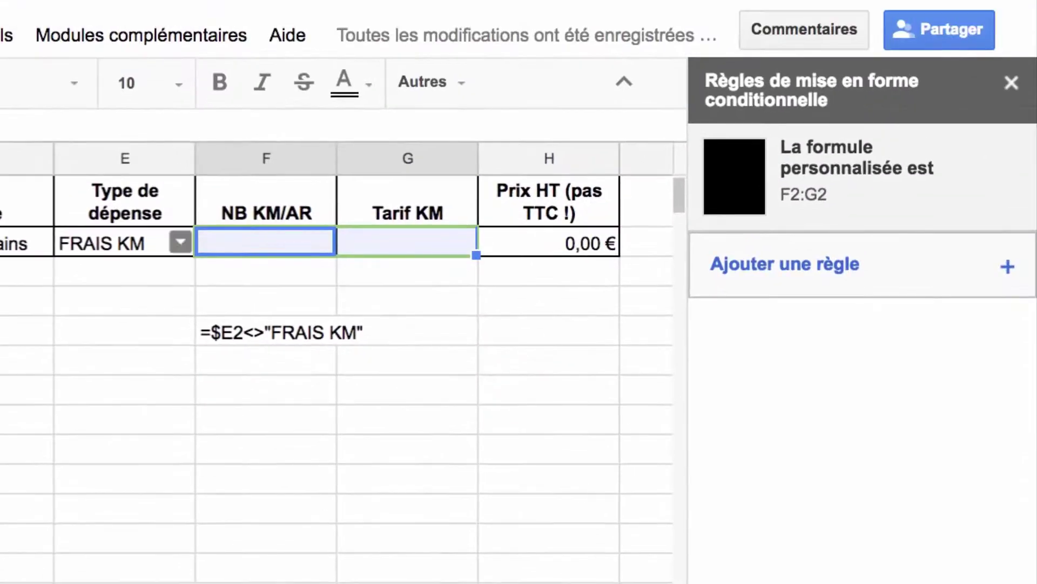
# - Test the custom formula rule by switching the expense type in E2 to HOTEL, TRAIN and FRAIS KM
pyautogui.click(180, 243)
pyautogui.click(95, 308)
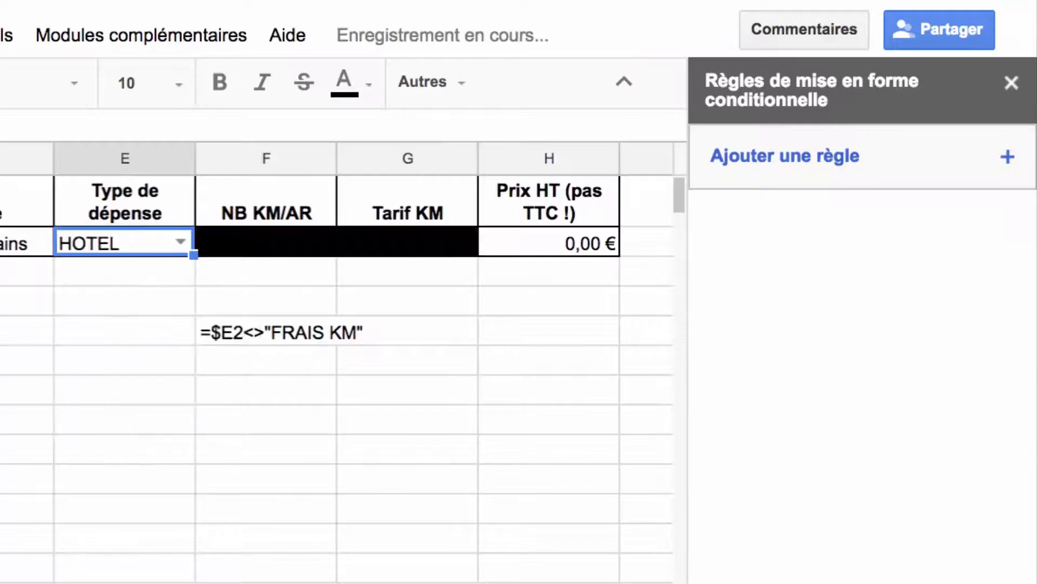
pyautogui.click(180, 242)
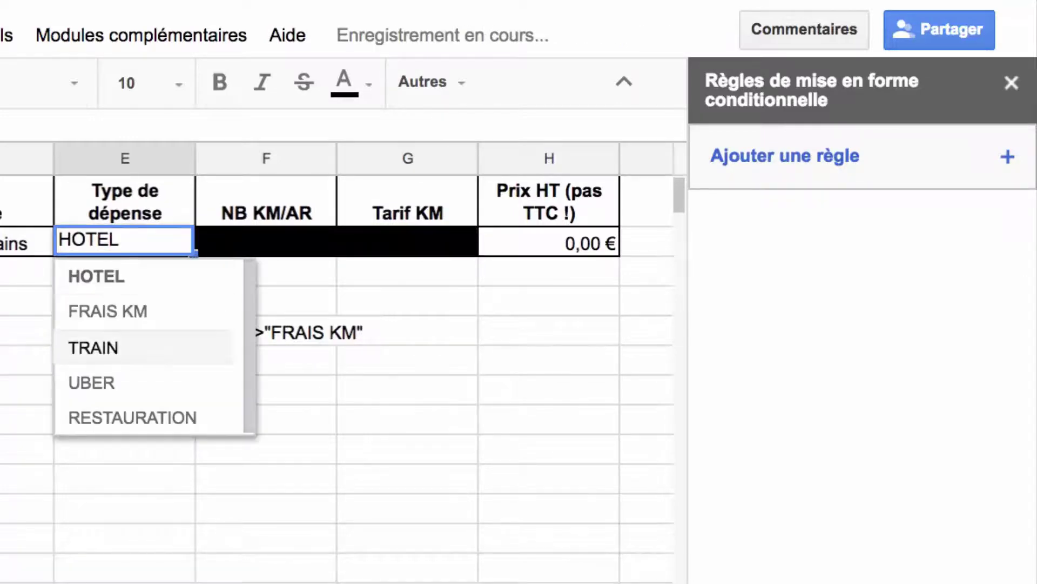
pyautogui.click(92, 347)
pyautogui.click(180, 242)
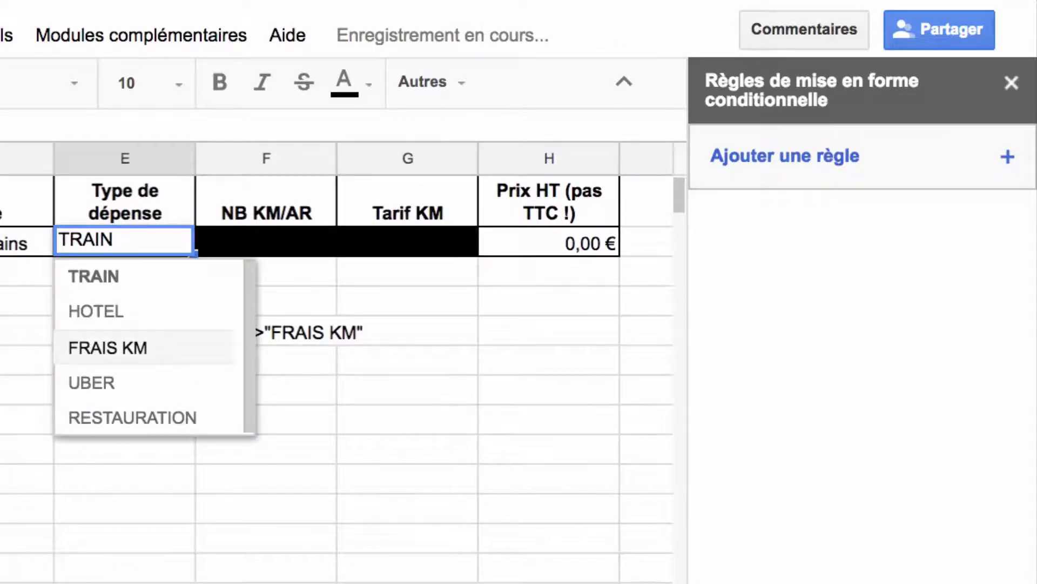
pyautogui.click(92, 345)
pyautogui.click(181, 243)
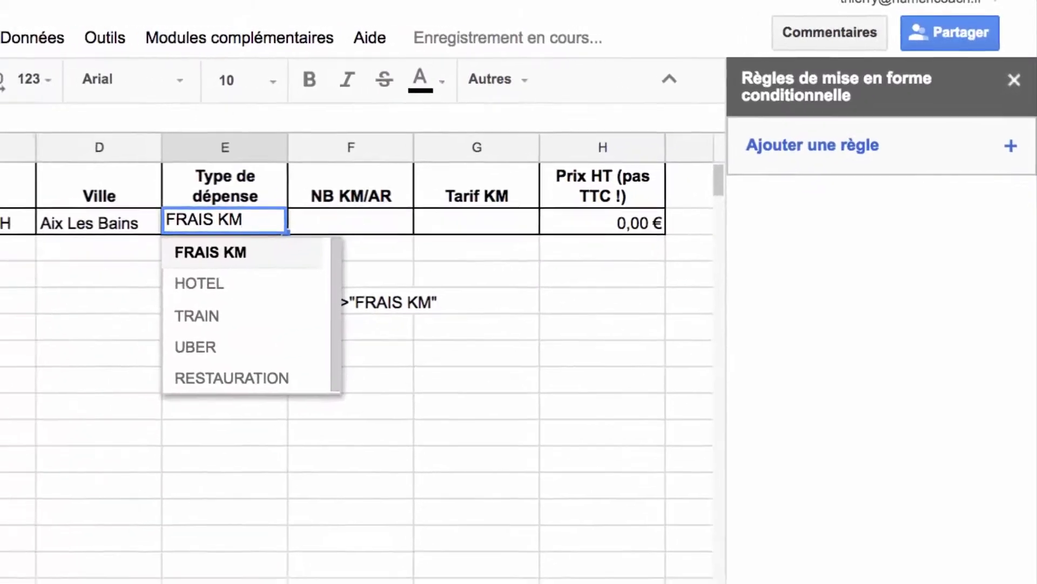
pyautogui.click(93, 380)
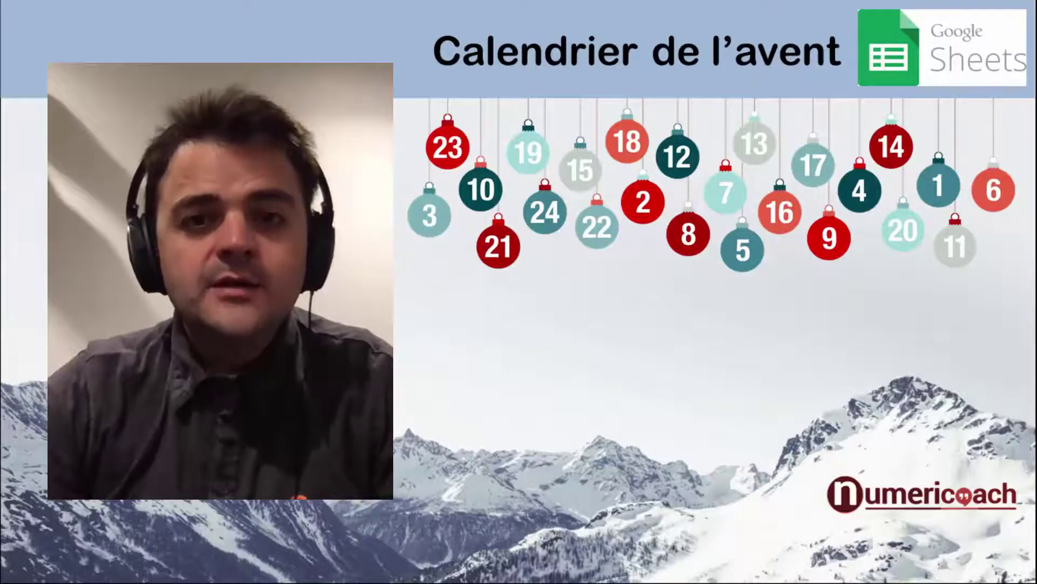